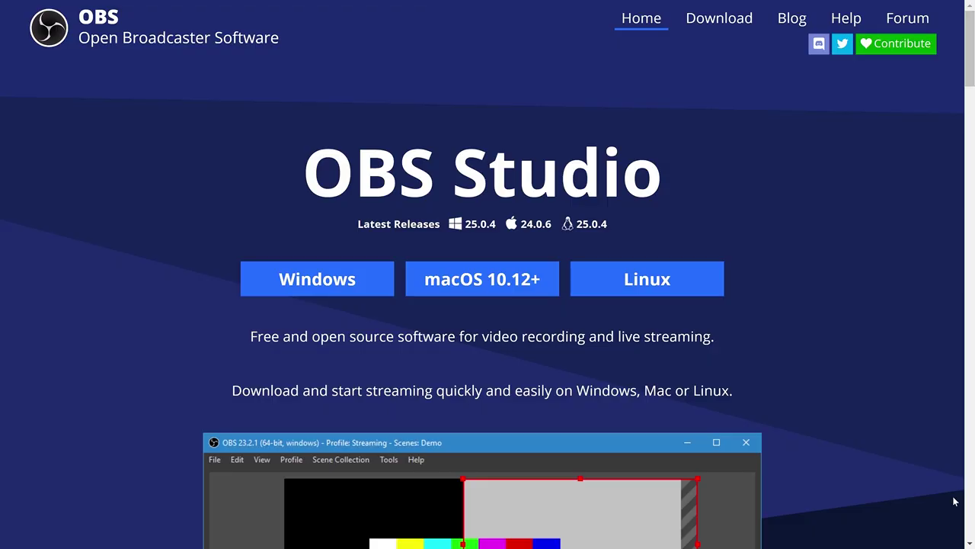
scroll(955, 500, down, 5)
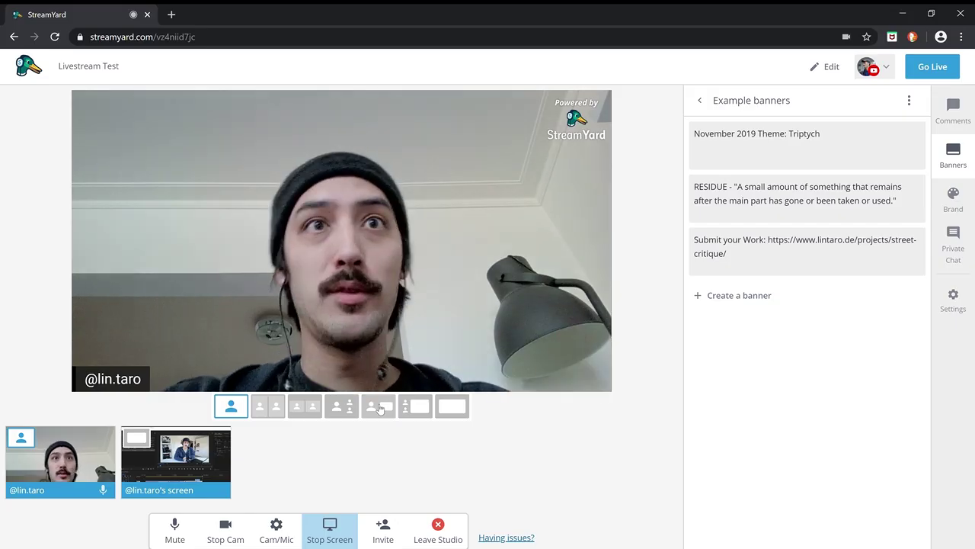
click(379, 406)
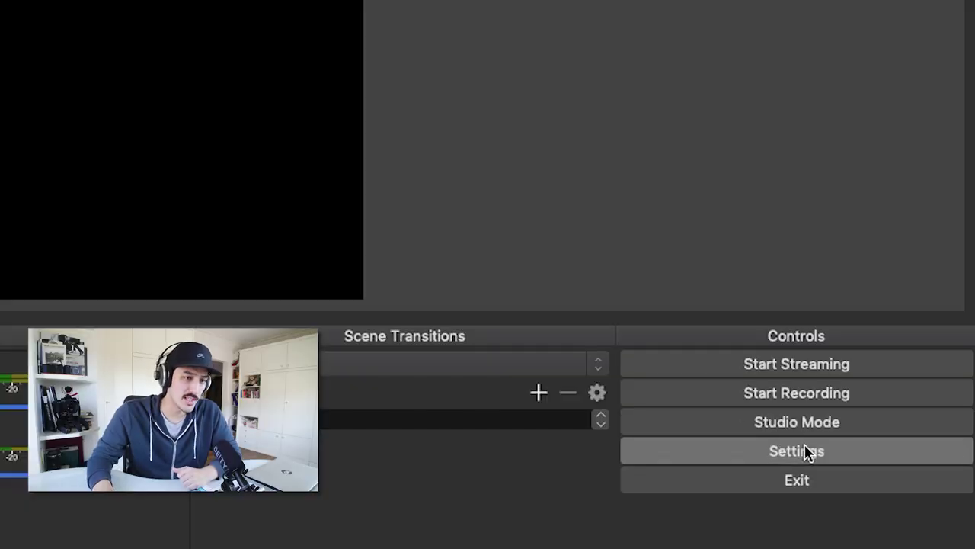
Open the Stream section of the OBS settings.
click(808, 451)
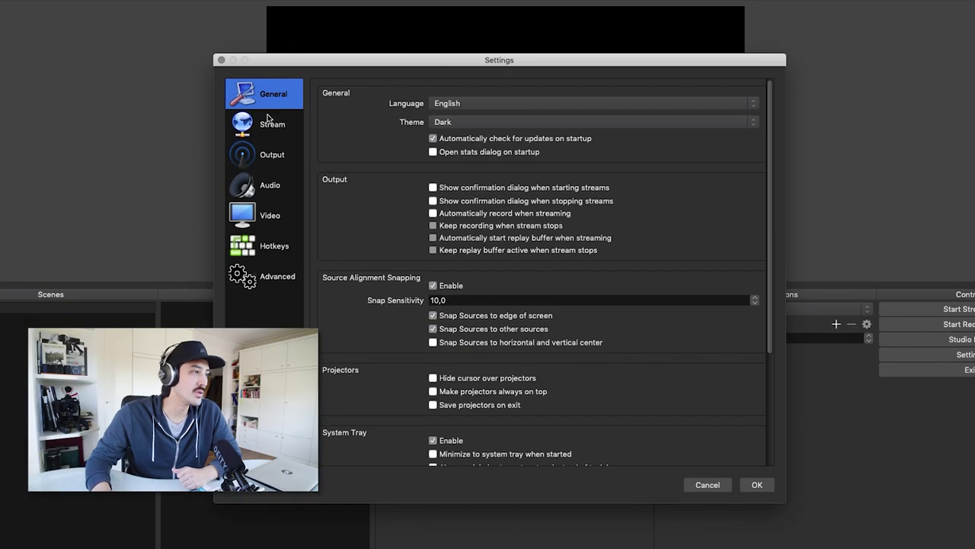
click(267, 119)
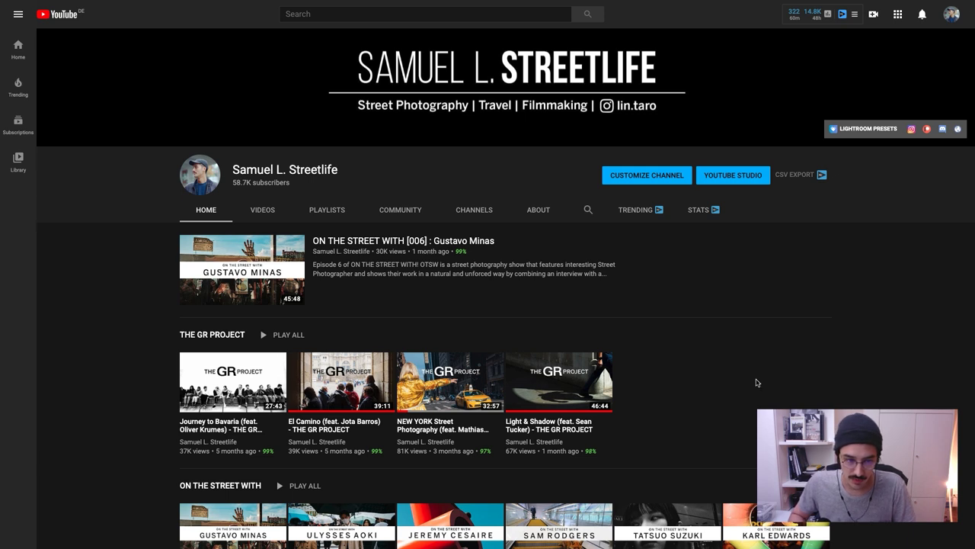
On YouTube, create a new public live stream titled "Best Stream ever", marked as not made for kids.
scroll(757, 382, up, 1)
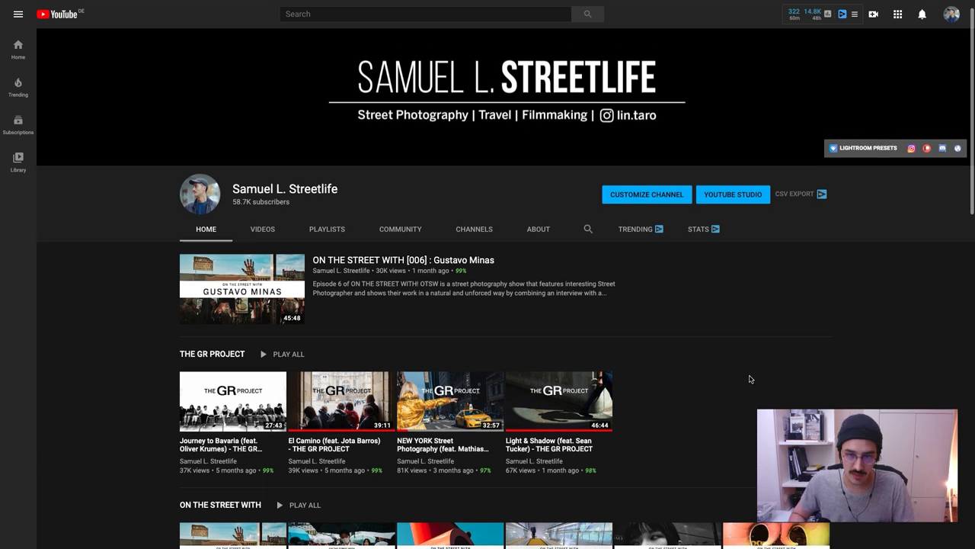
click(873, 14)
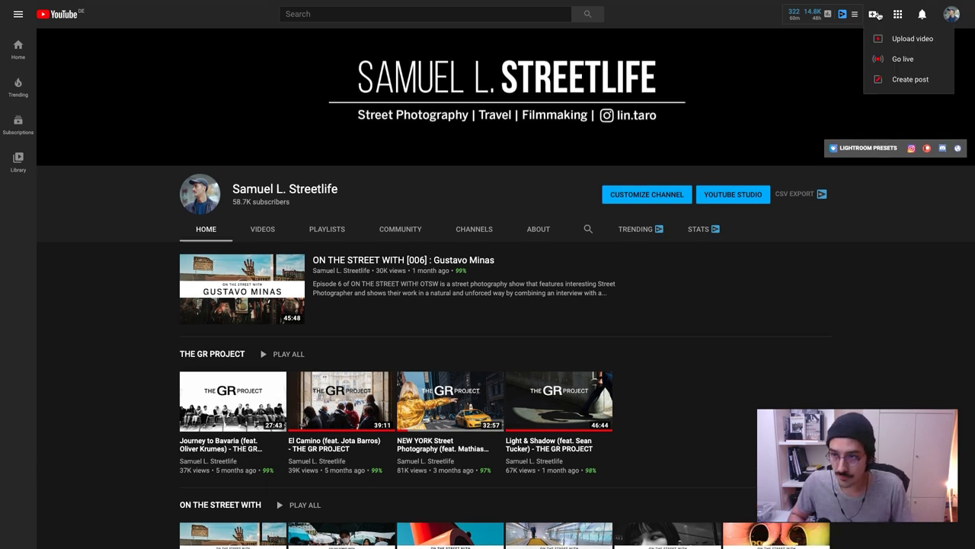
click(903, 60)
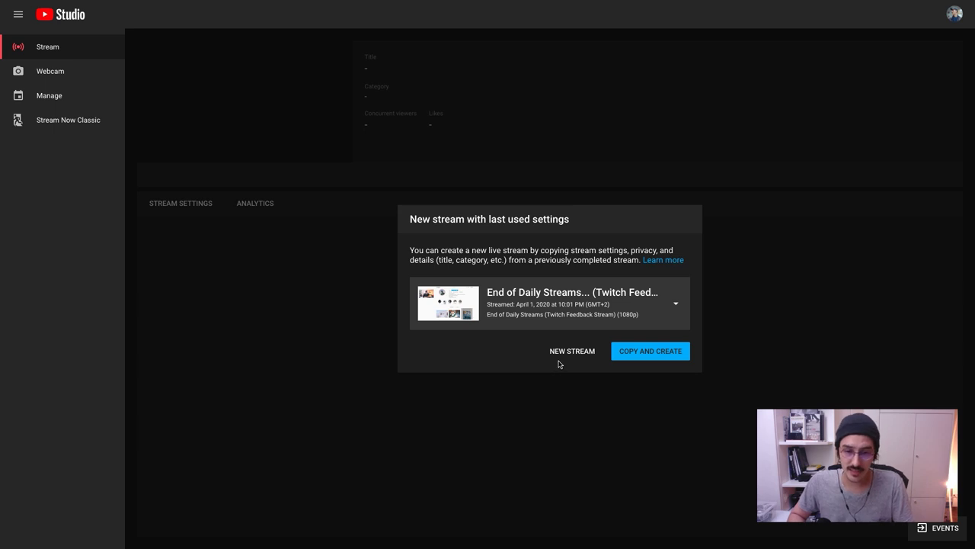
click(570, 351)
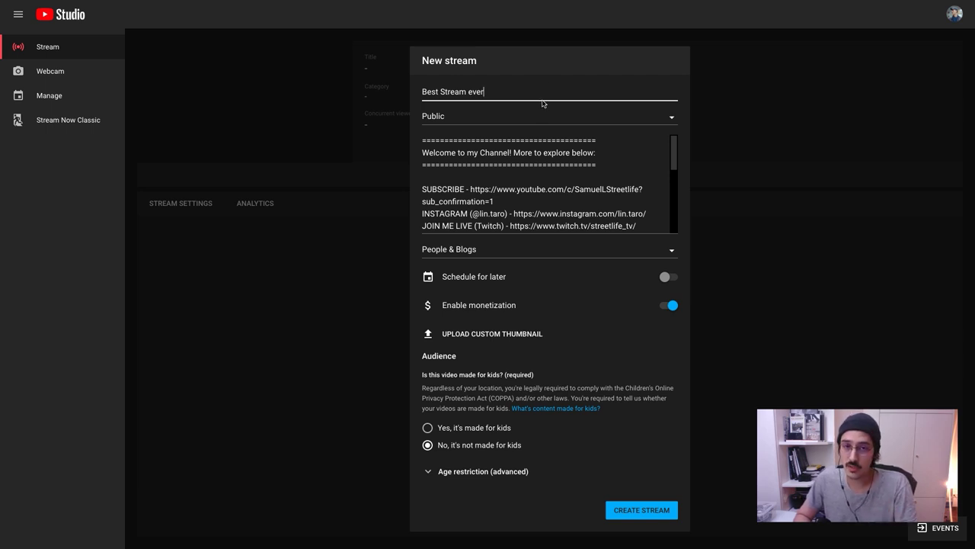
click(636, 509)
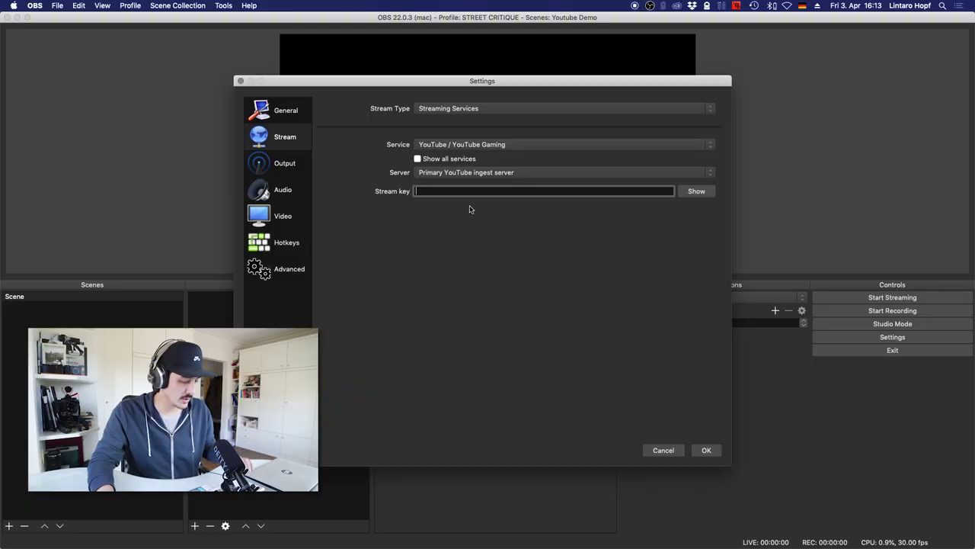
Paste the YouTube stream key into the OBS stream settings and save them.
key(super+v)
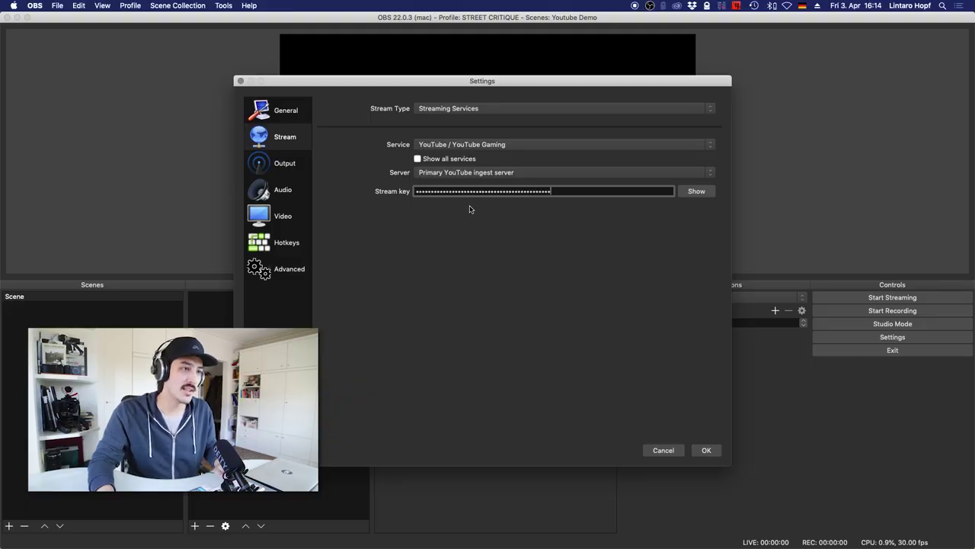
click(707, 450)
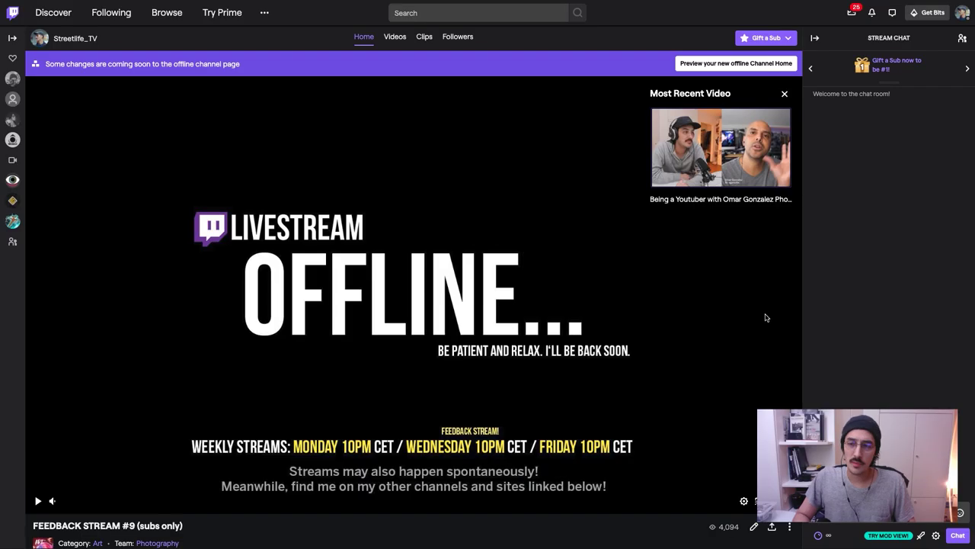
On Twitch, go to the account's channel and video settings and copy the primary stream key.
click(962, 16)
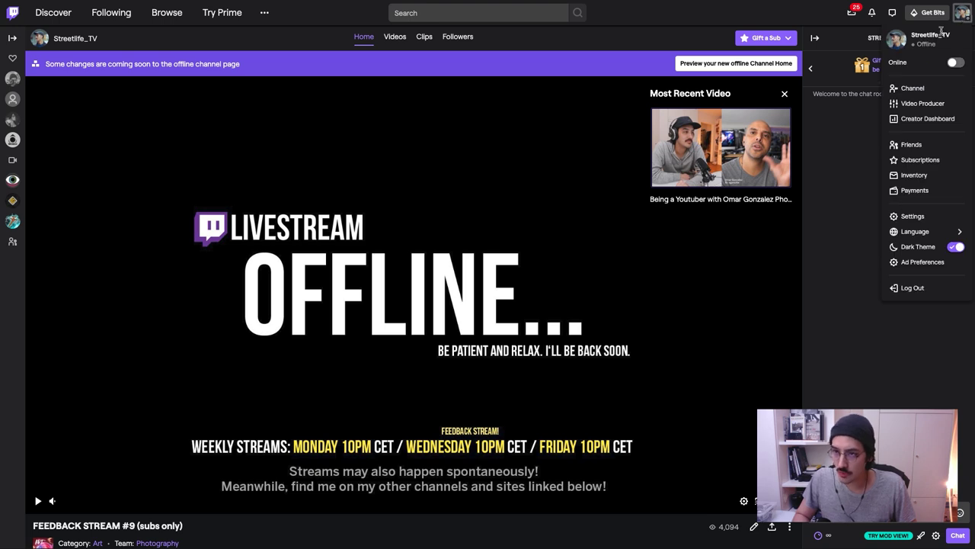
click(913, 216)
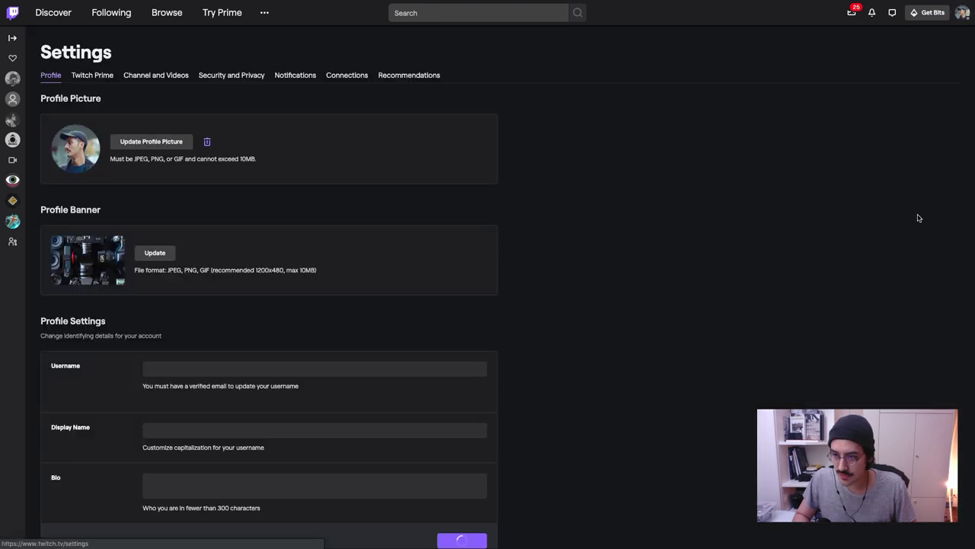
click(155, 81)
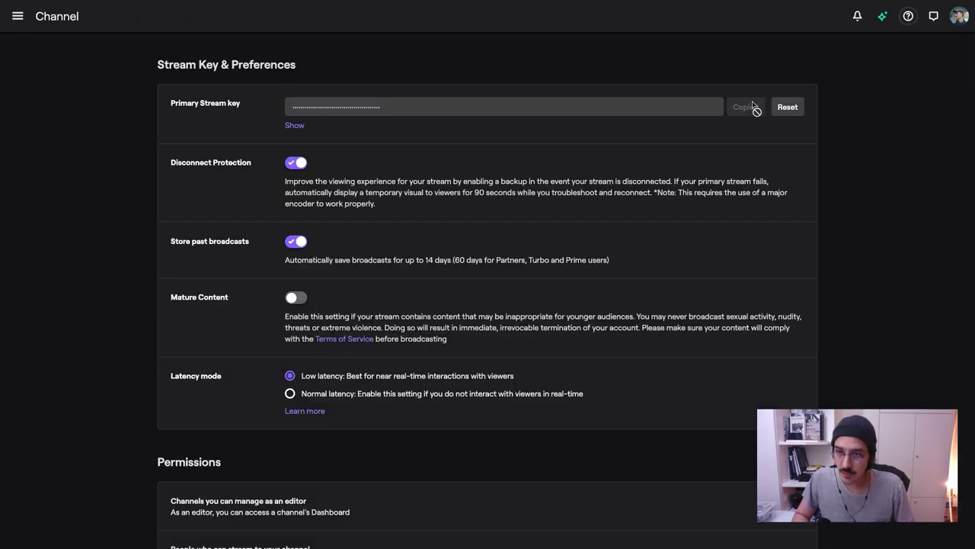
Go to the Twitch Stream Manager and open the stream info for editing.
click(18, 16)
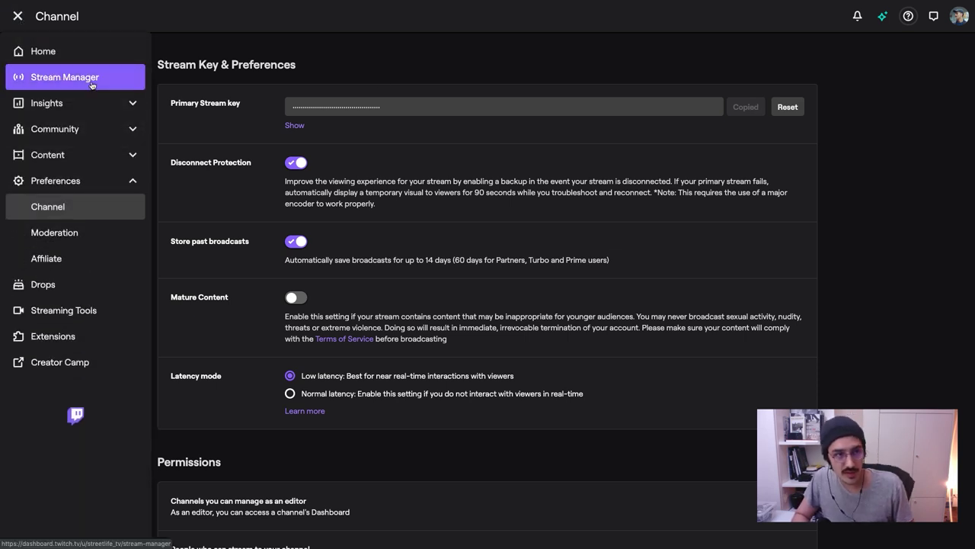
click(91, 81)
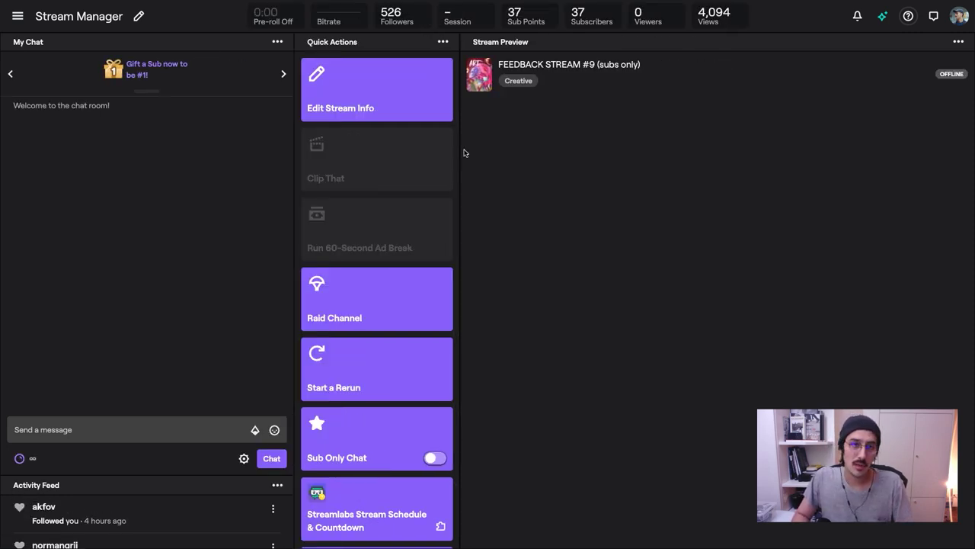
click(361, 104)
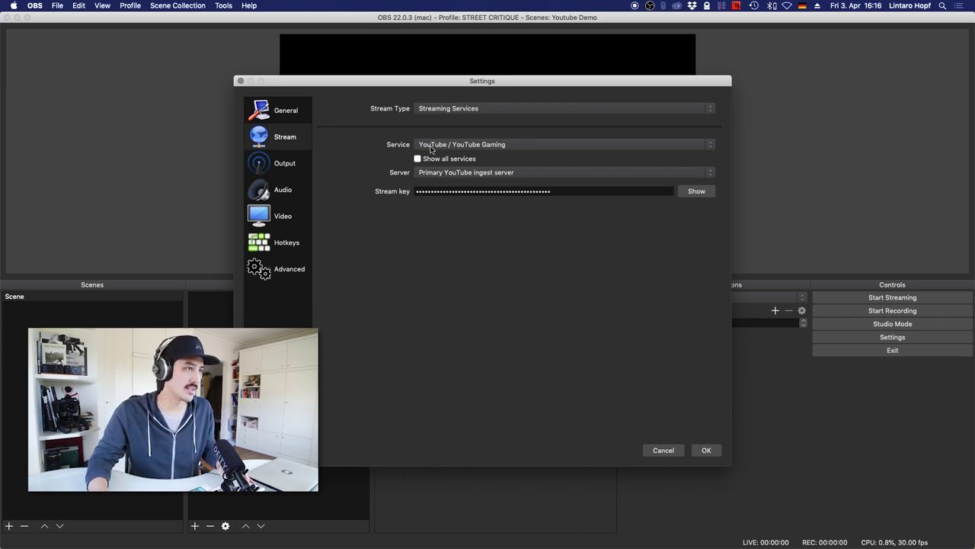
Choose a different streaming service in the OBS stream settings.
click(431, 150)
click(451, 136)
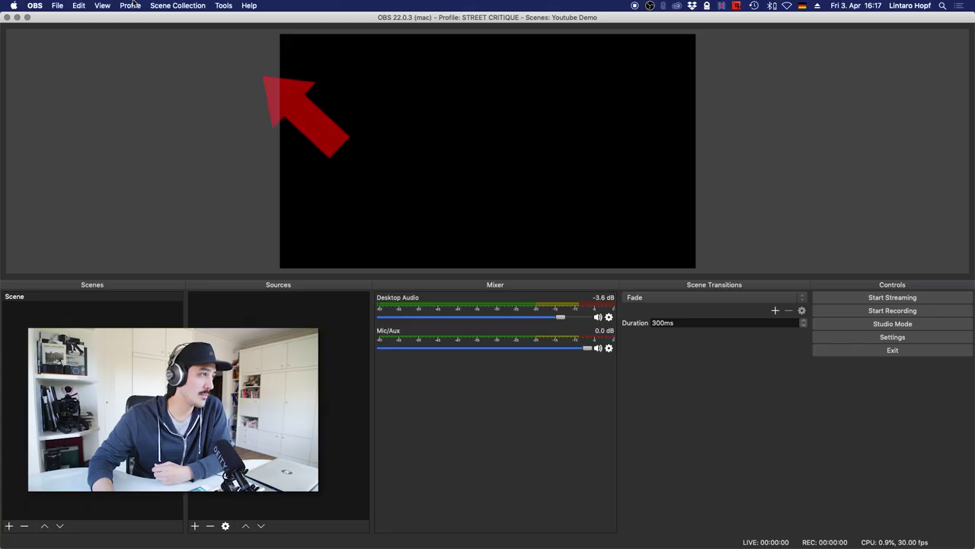
click(130, 5)
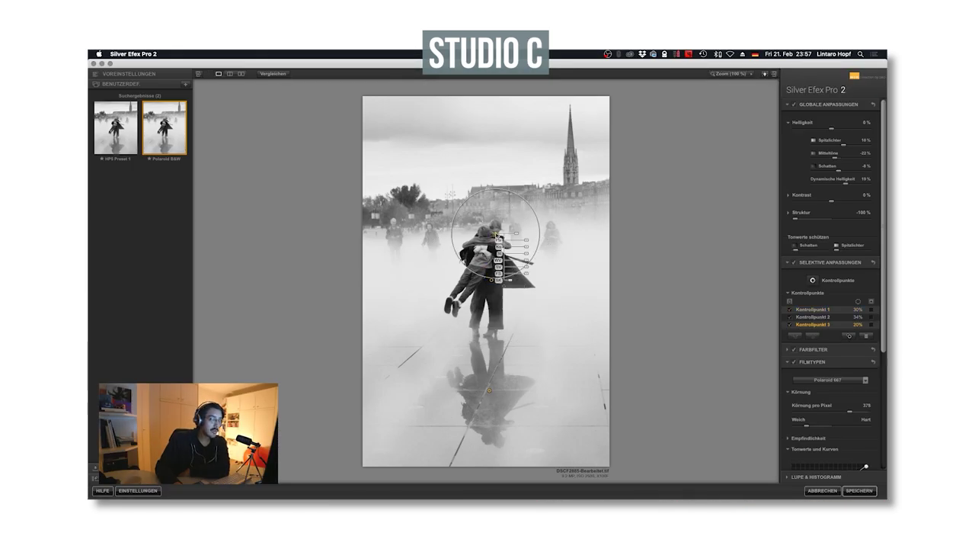
key(space)
key(space)
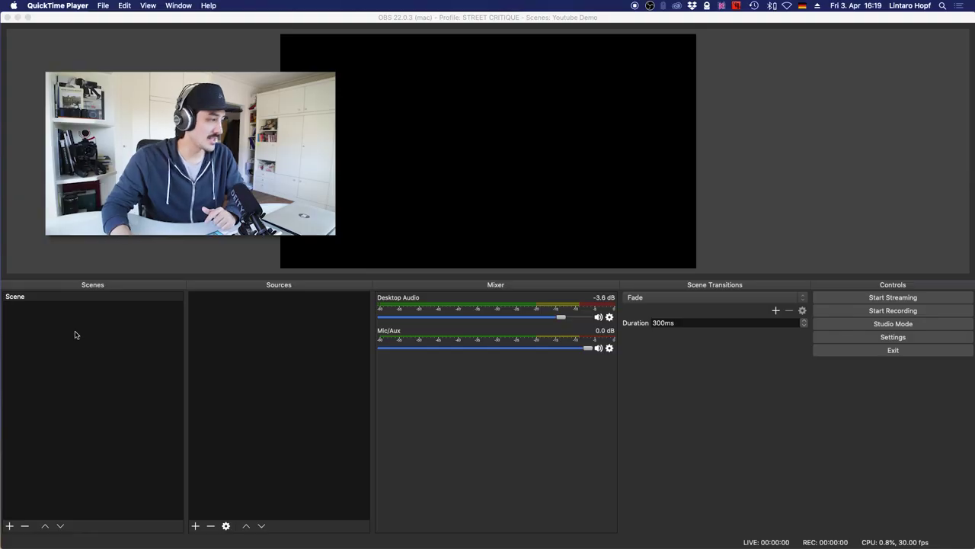
Add a new scene named "Solo Webcam".
click(15, 525)
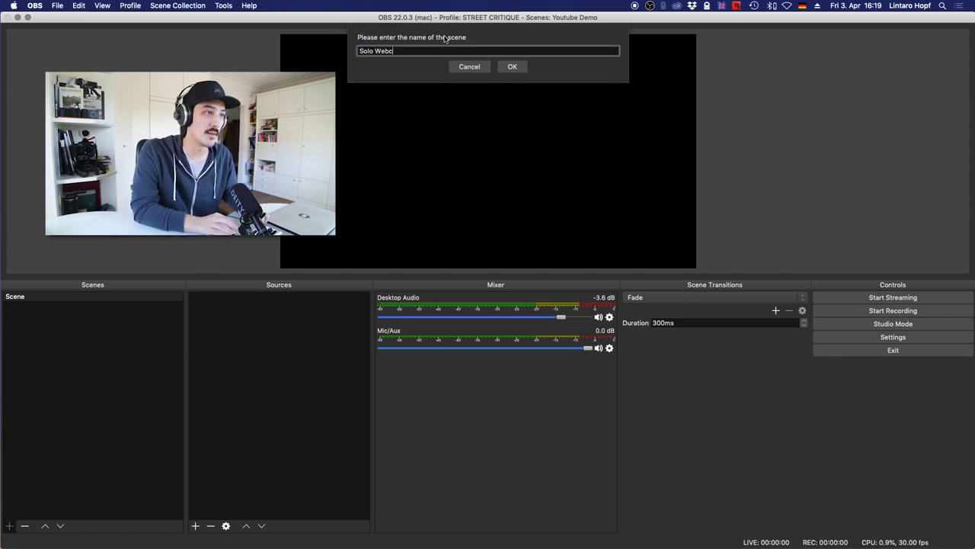
click(522, 71)
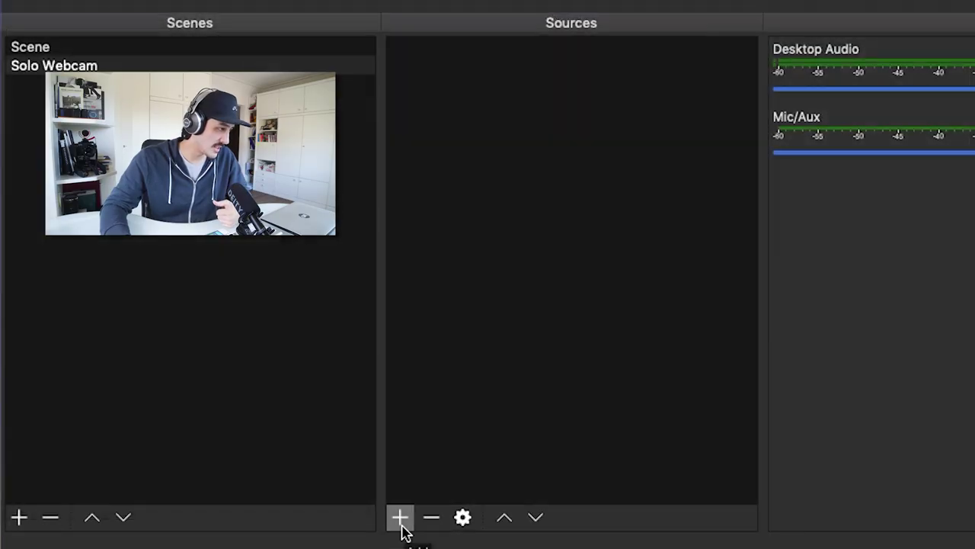
Add a Video Capture Device source named "Webcam" to the Solo Webcam scene, using the FaceTime HD Camera (Built-in).
click(398, 516)
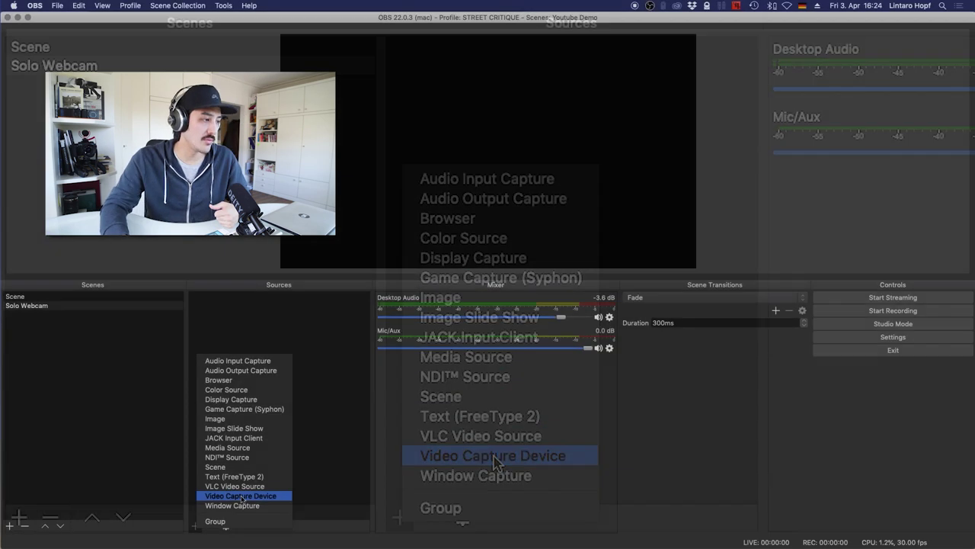
click(494, 457)
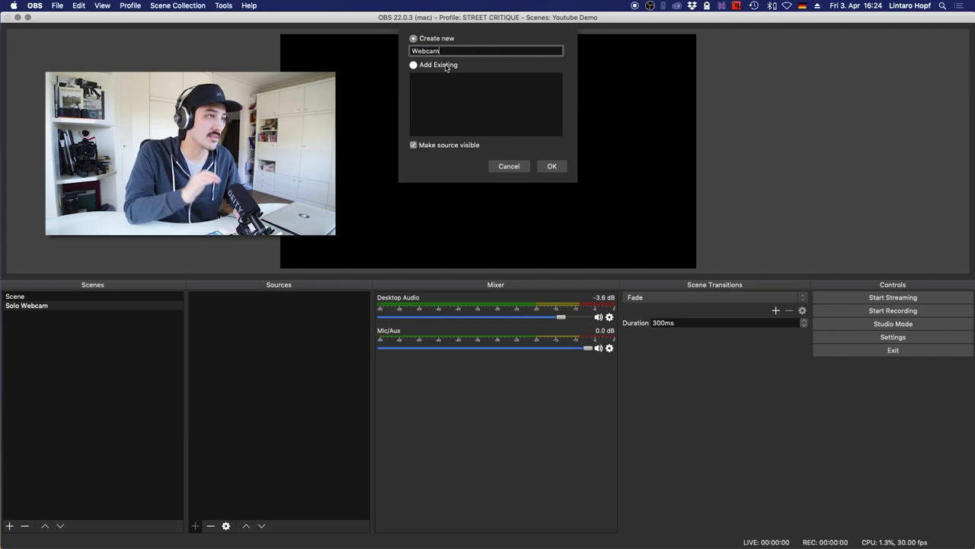
text(Webcam)
click(556, 166)
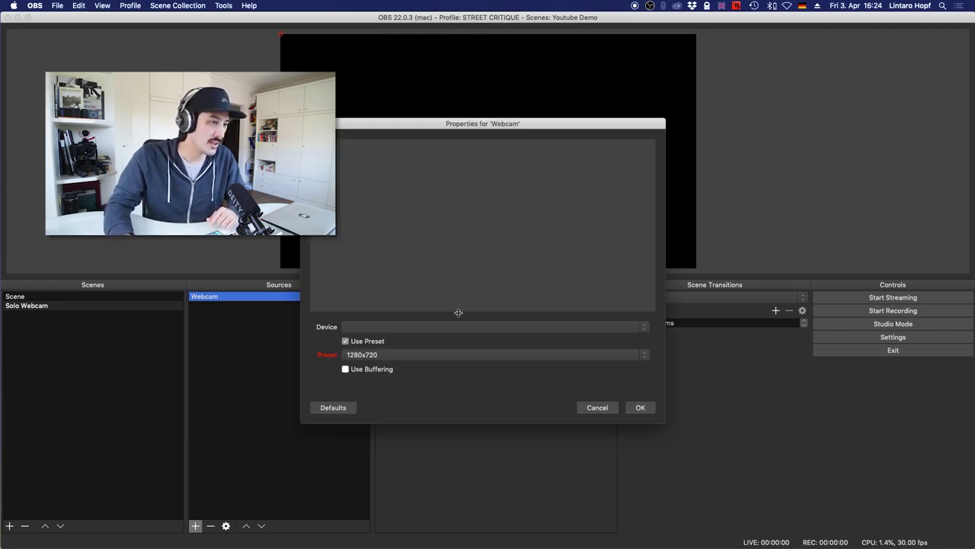
click(607, 326)
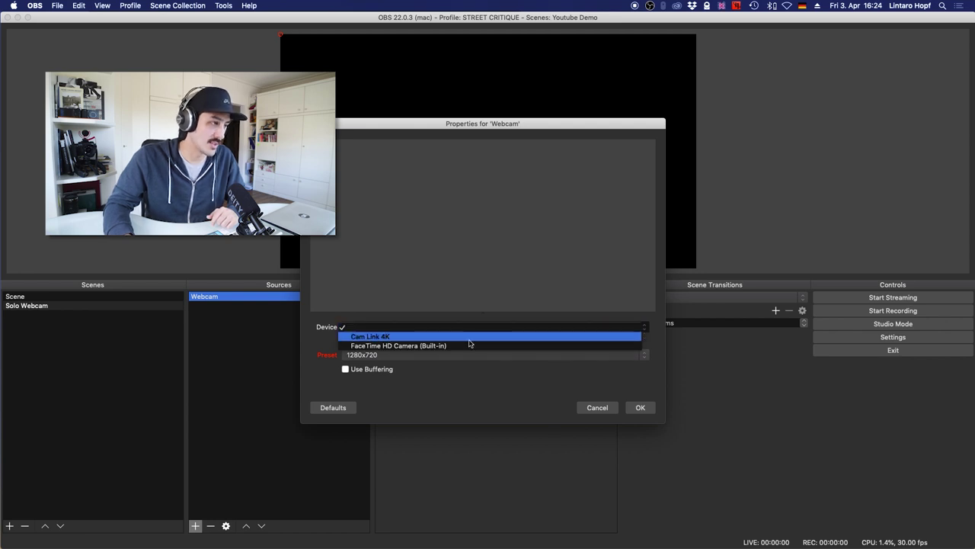
click(403, 347)
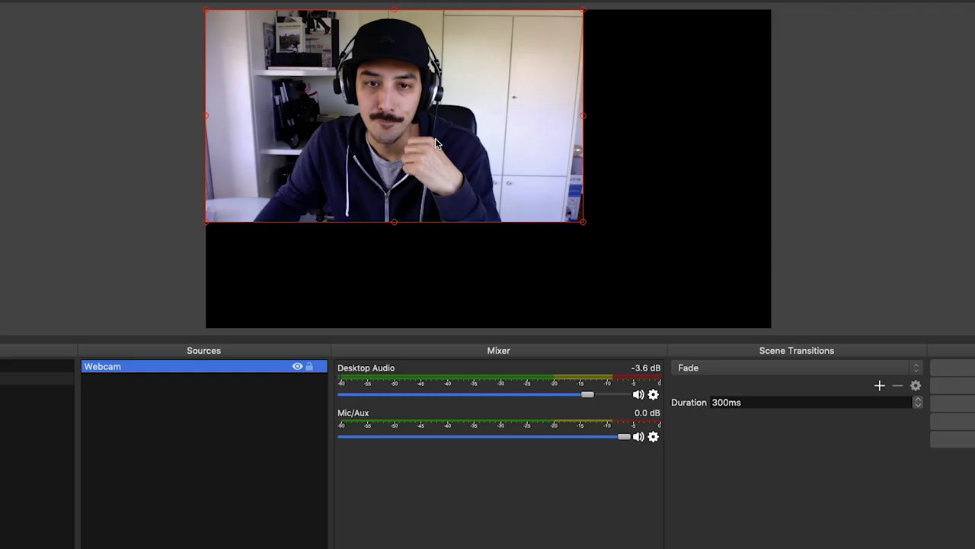
Try moving and shrinking the webcam image on the canvas, and fit it to the full screen.
drag(436, 142, 556, 168)
drag(668, 275, 619, 235)
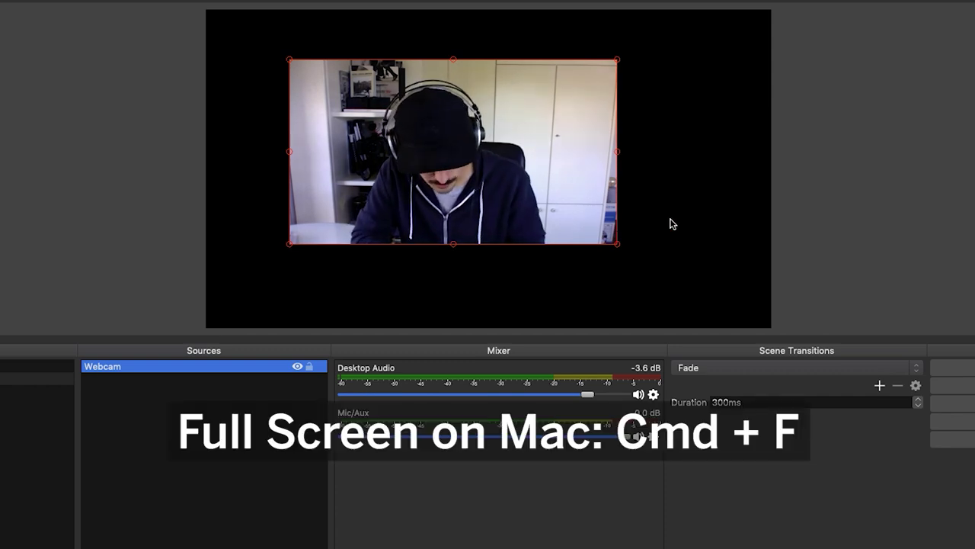
key(super+f)
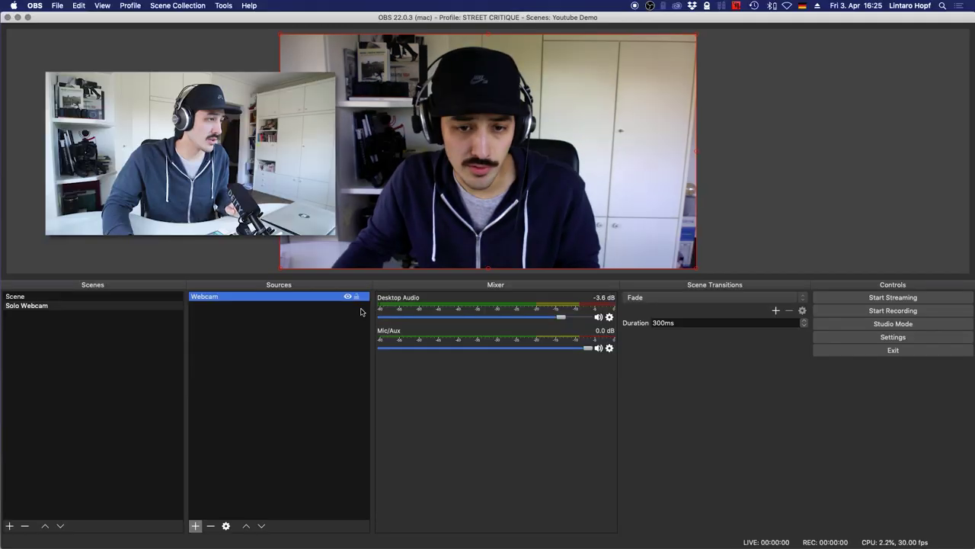
Lock the Webcam source against changes and unlock it again.
click(309, 367)
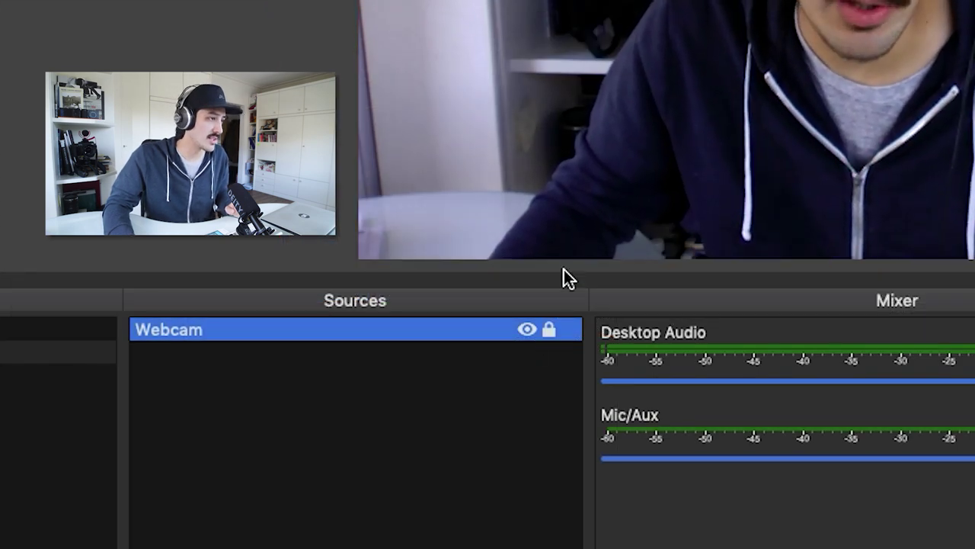
click(550, 329)
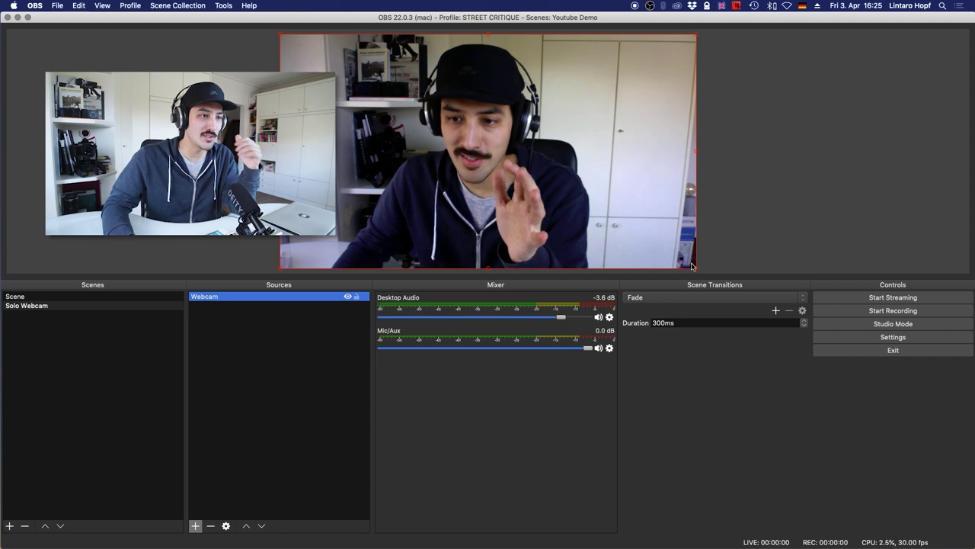
Shrink the webcam image, shift it partly off the canvas, and pull its right edge inward.
drag(697, 270, 621, 228)
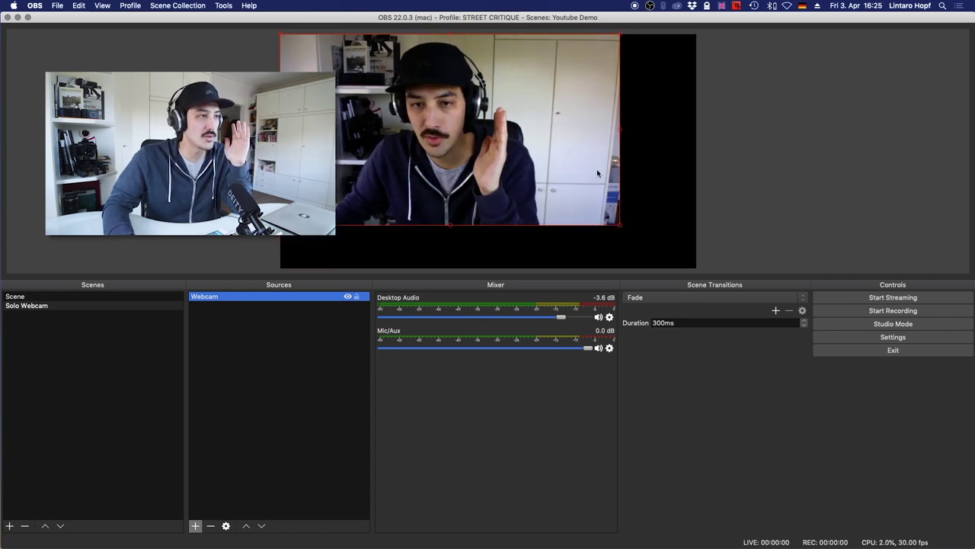
drag(599, 170, 536, 188)
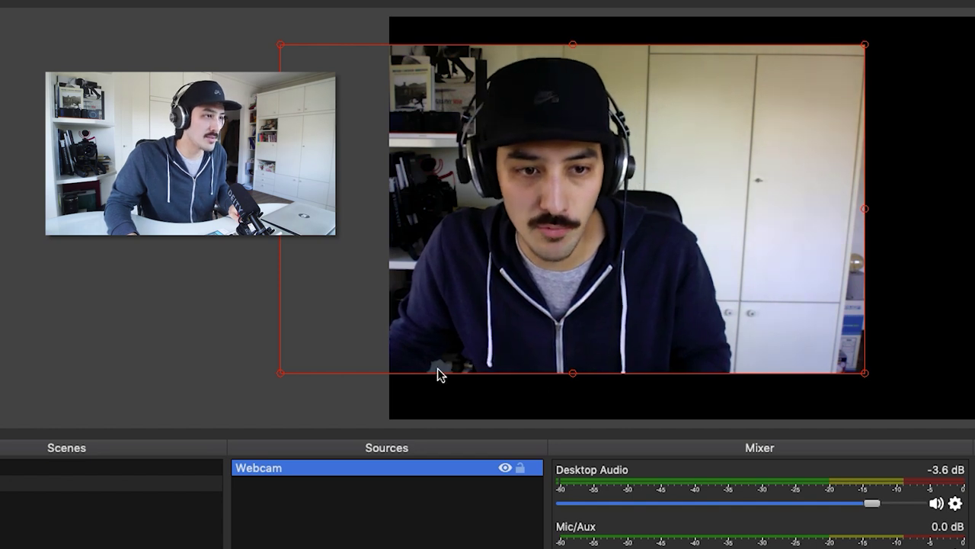
drag(865, 213, 731, 218)
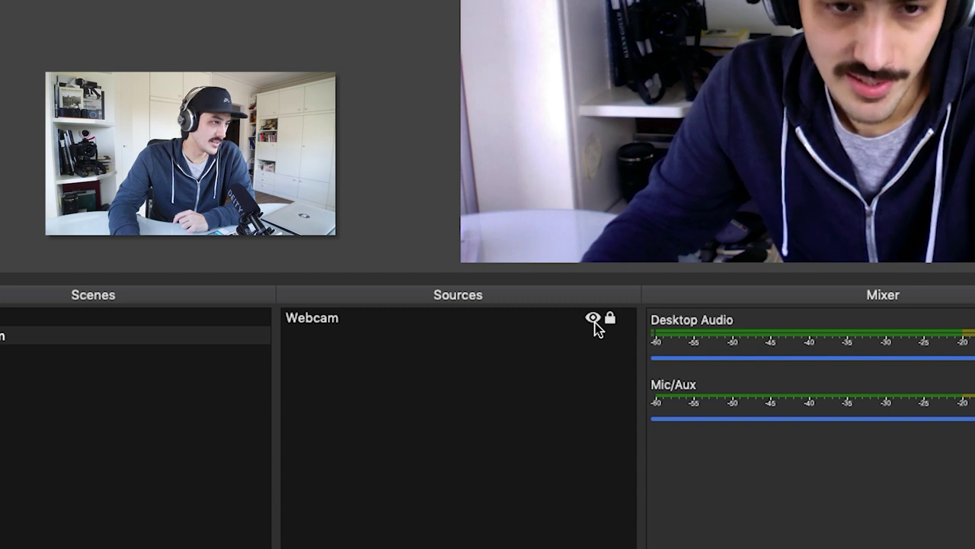
Hide the Webcam source in the scene.
click(592, 318)
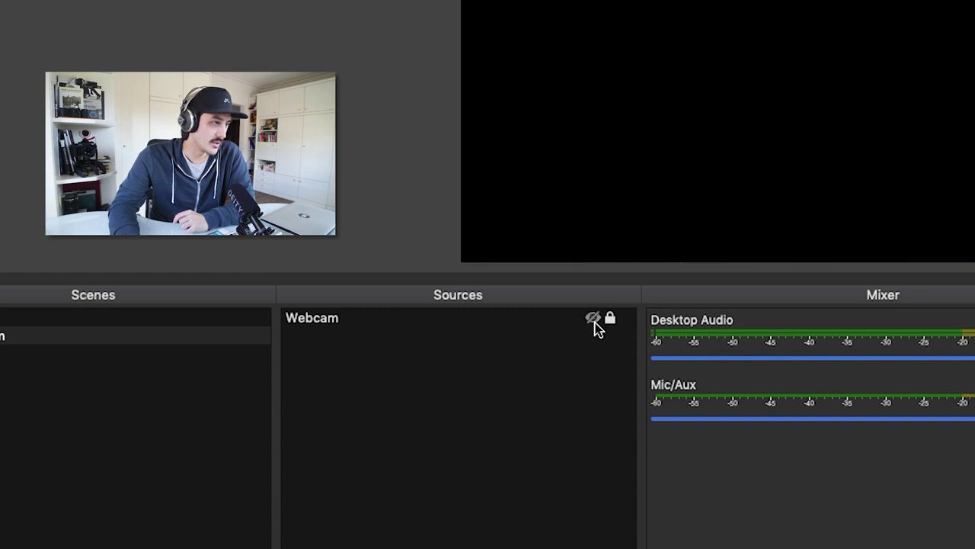
Toggle the Webcam source's visibility and leave it shown in the scene.
click(593, 318)
click(593, 318)
click(593, 318)
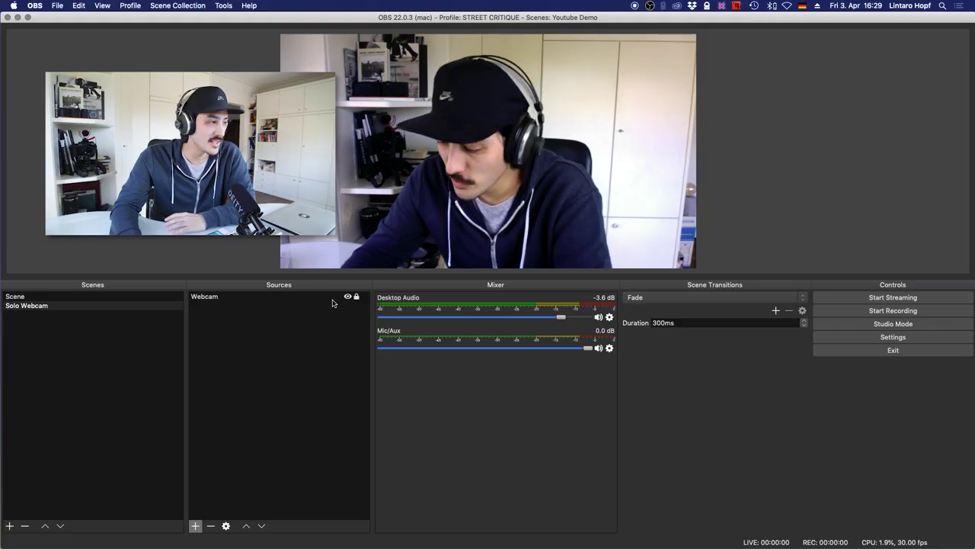
Add a Color Correction filter to the Webcam source and adjust its gamma, contrast and saturation.
right_click(208, 299)
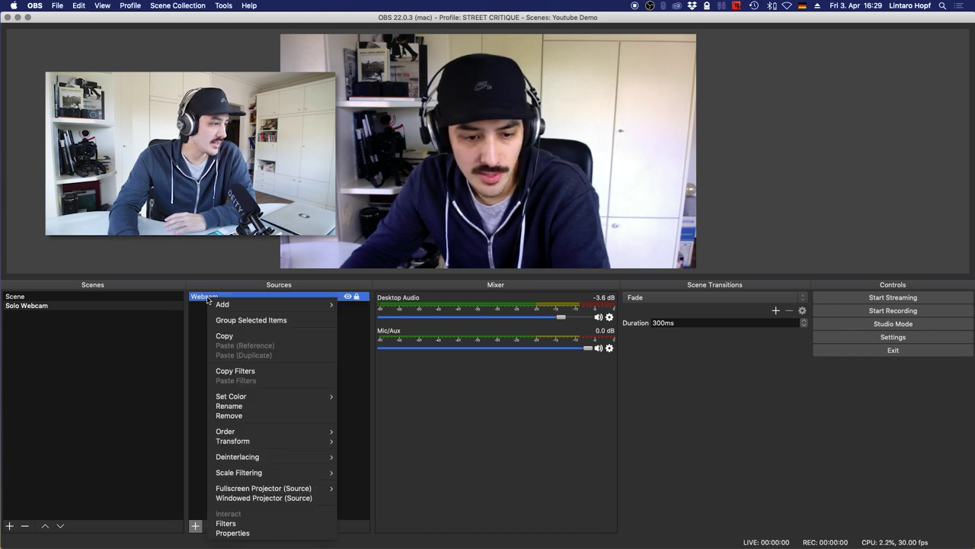
click(238, 523)
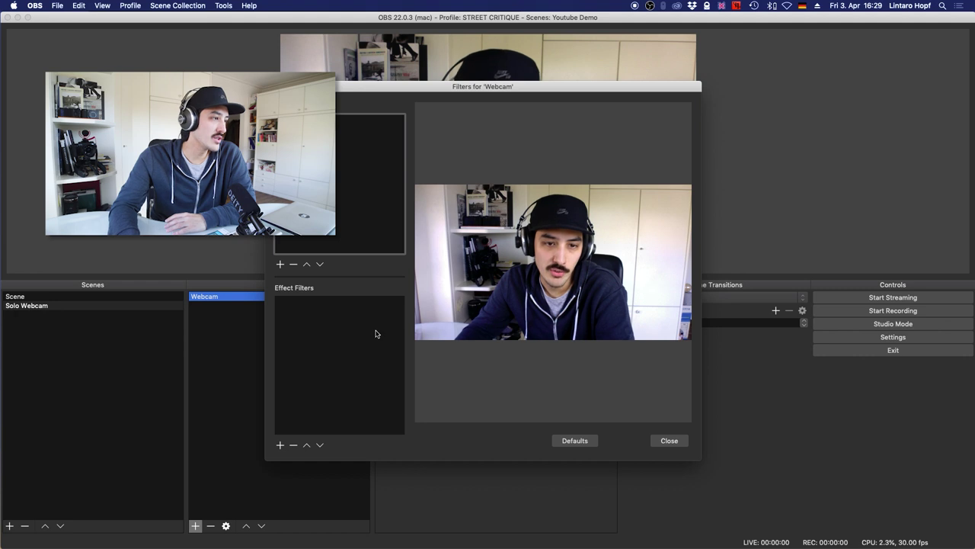
click(280, 445)
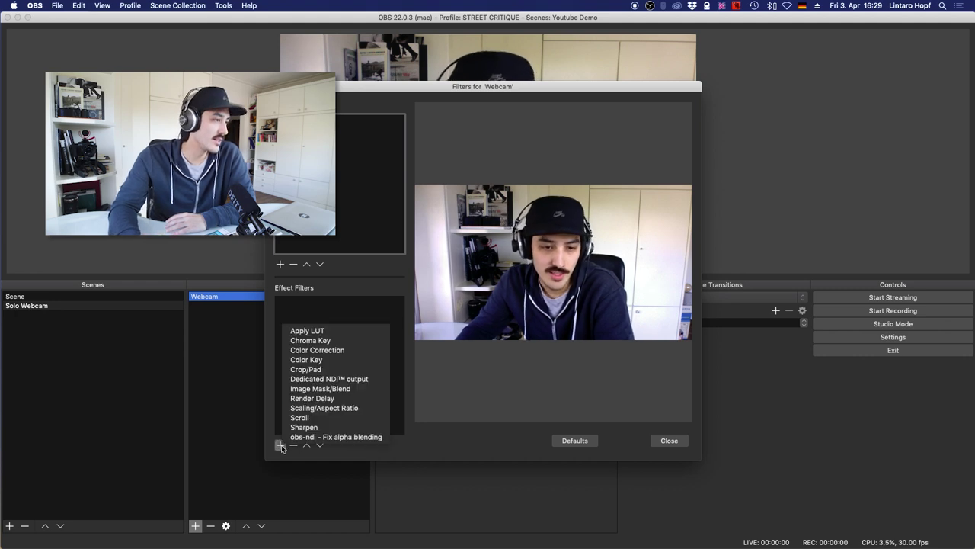
click(354, 350)
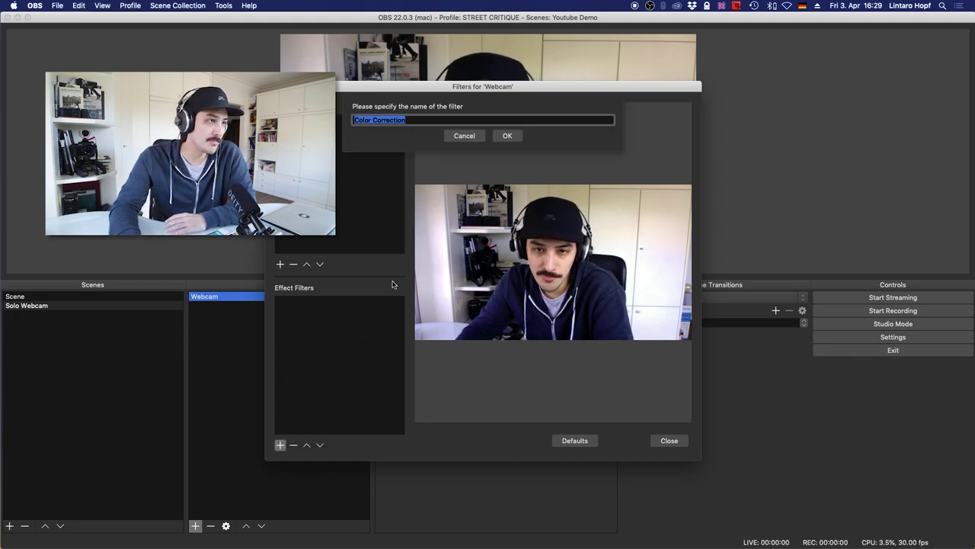
click(508, 136)
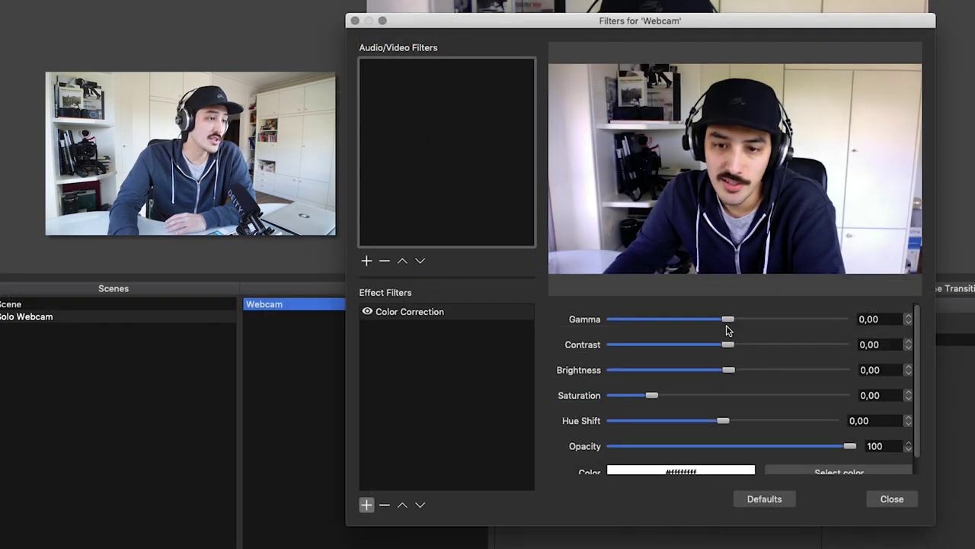
drag(729, 320, 733, 347)
mouse_move(655, 396)
mouse_down()
mouse_move(707, 398)
mouse_move(642, 396)
mouse_up()
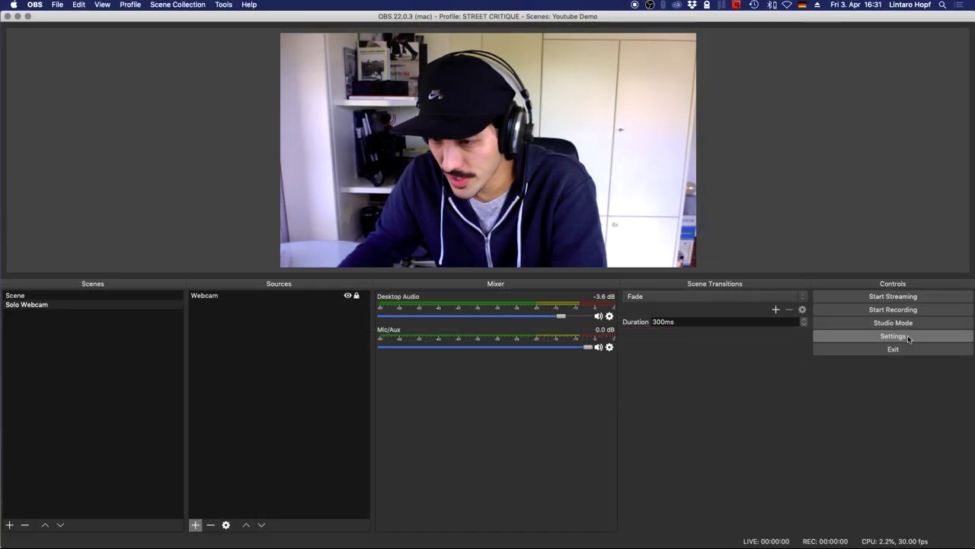
Set the Mic/Auxiliary Audio Device to Built-in Microphone in the audio settings.
click(893, 336)
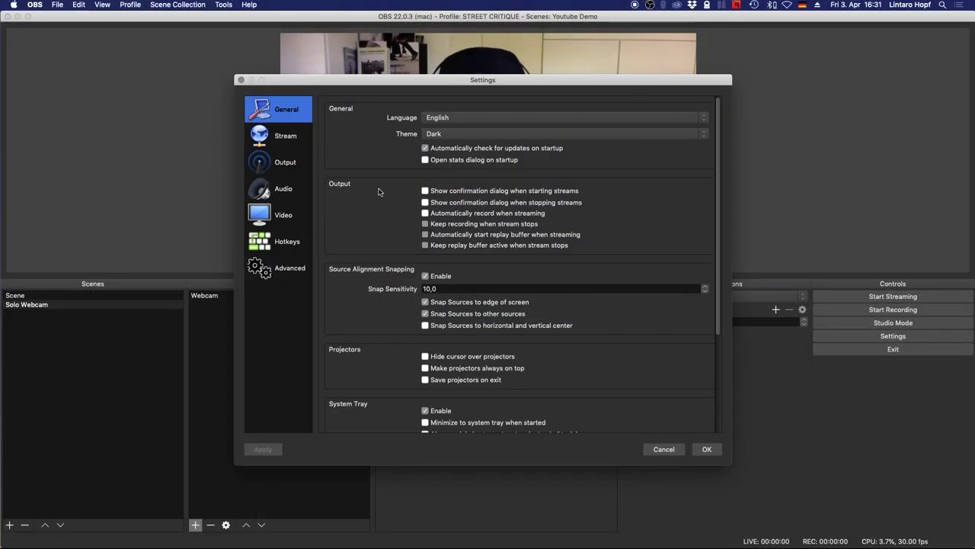
click(283, 188)
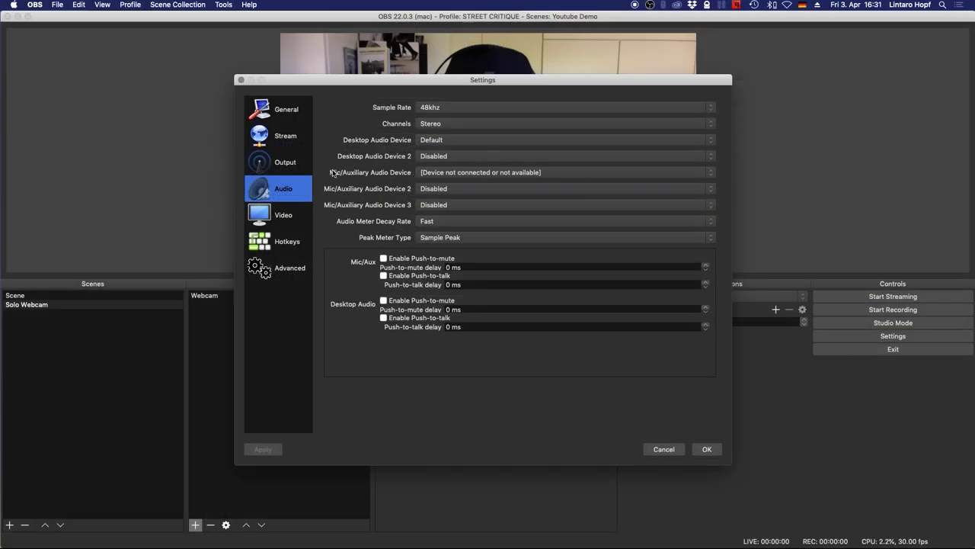
drag(411, 79, 705, 91)
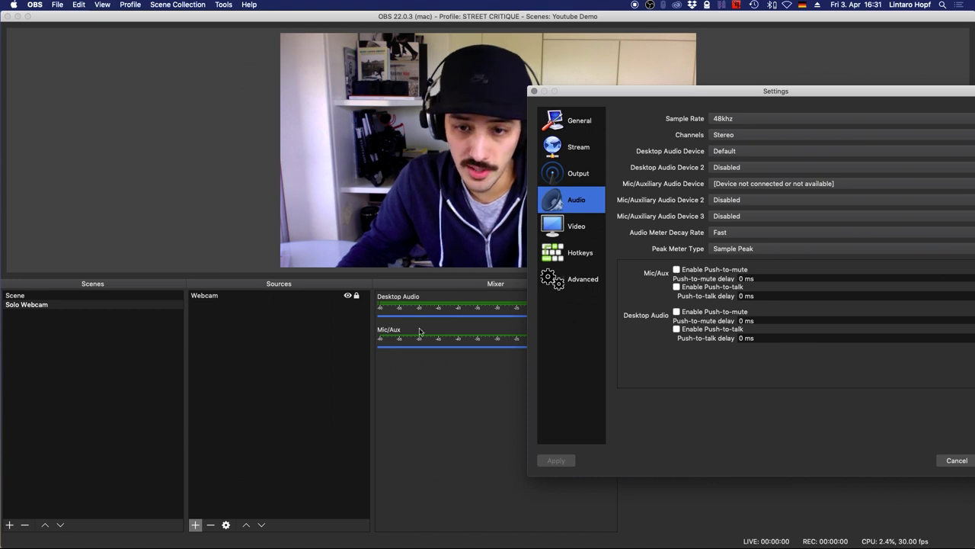
drag(751, 90, 739, 85)
click(751, 177)
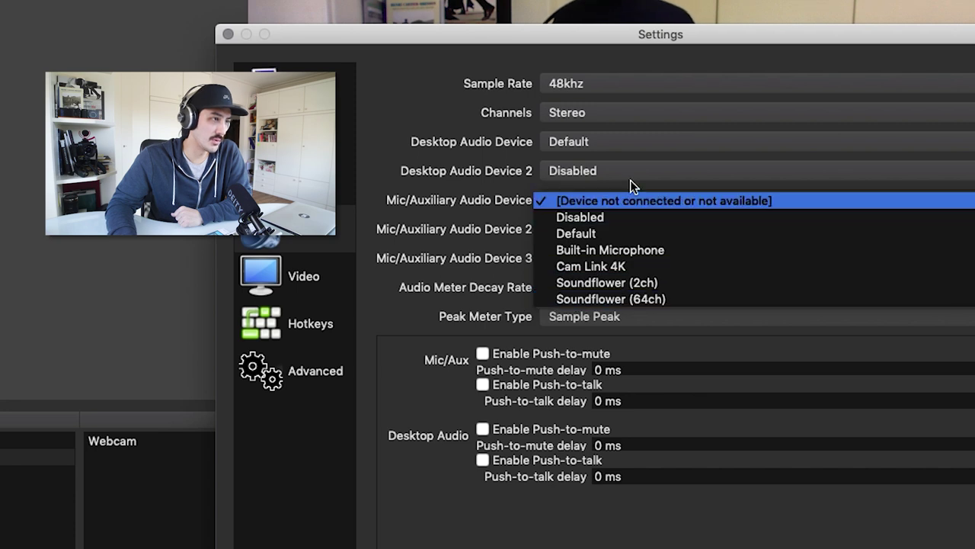
click(647, 248)
click(732, 436)
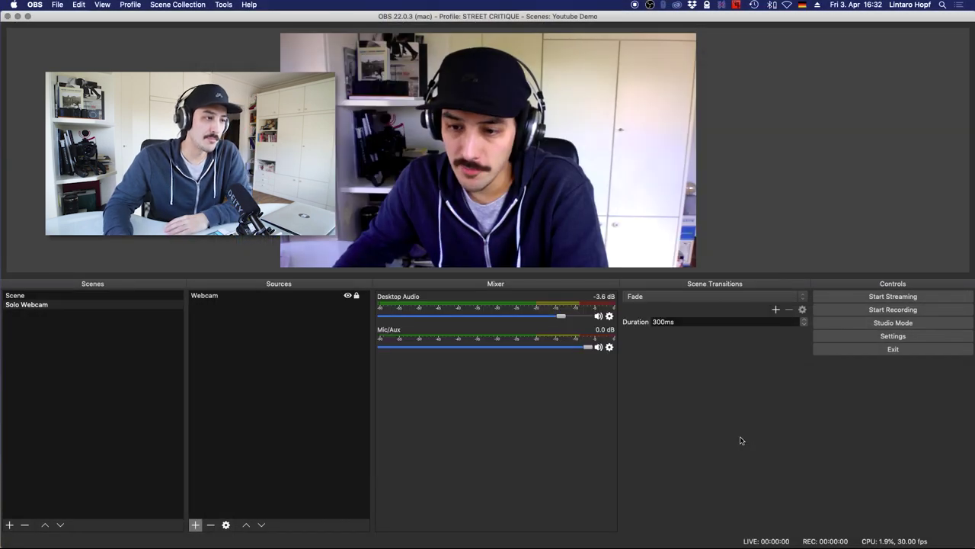
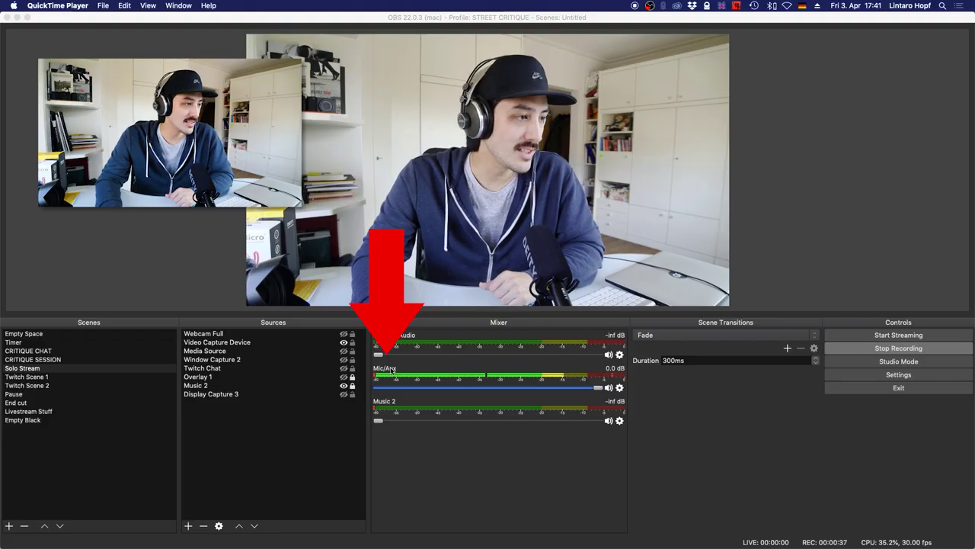
Open the Mic/Aux filters and bring up the Voxengo filter's Marvel GEQ plug-in interface.
right_click(392, 371)
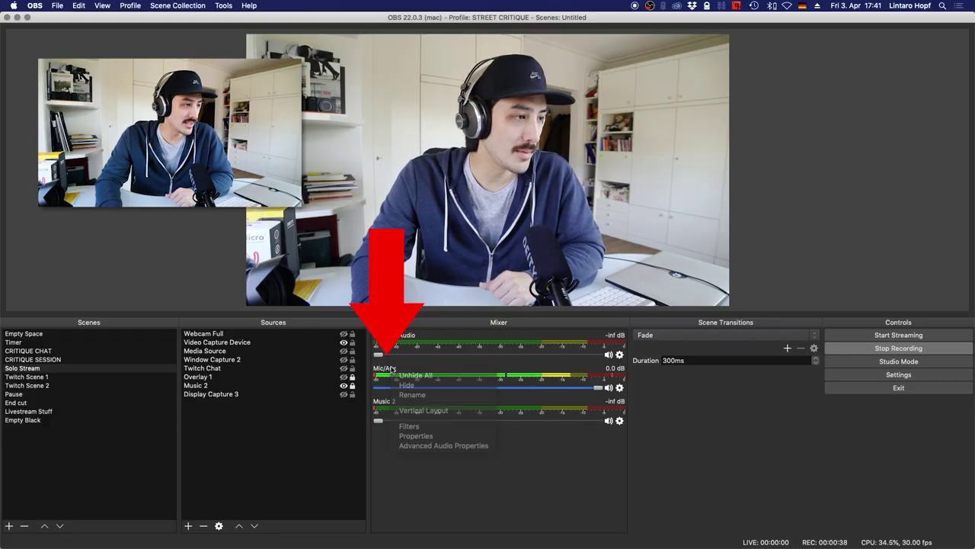
click(414, 425)
drag(432, 87, 470, 131)
mouse_move(575, 8)
mouse_down()
mouse_move(598, 26)
mouse_move(581, 23)
mouse_up()
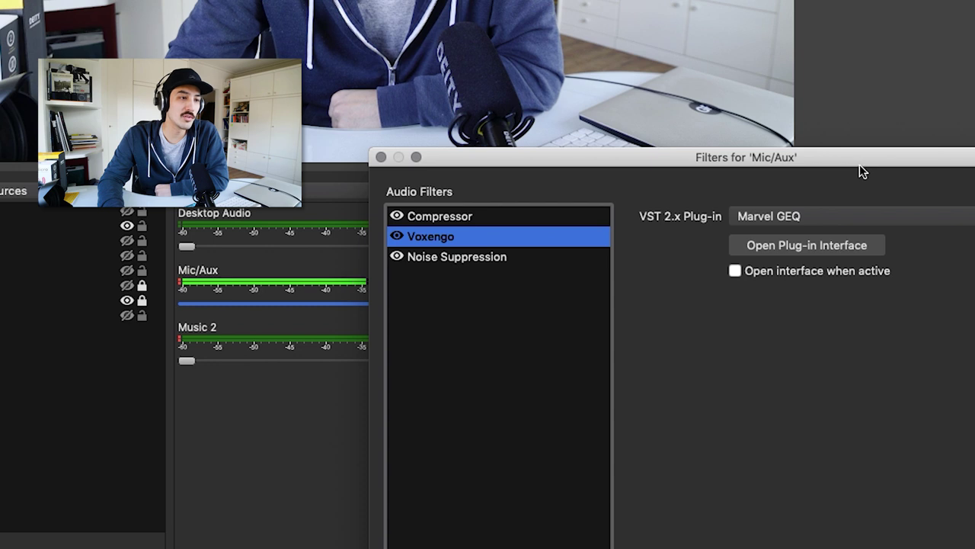
drag(859, 164, 852, 137)
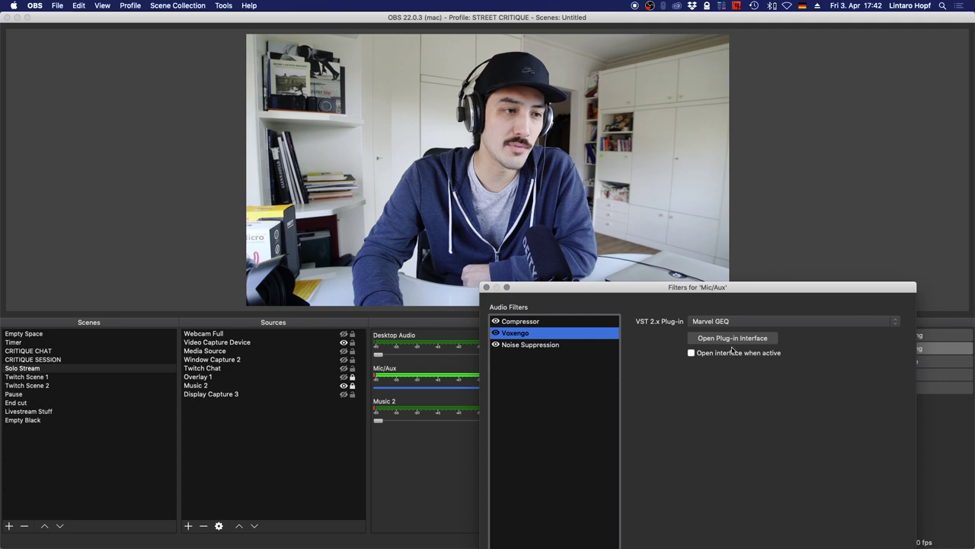
click(734, 340)
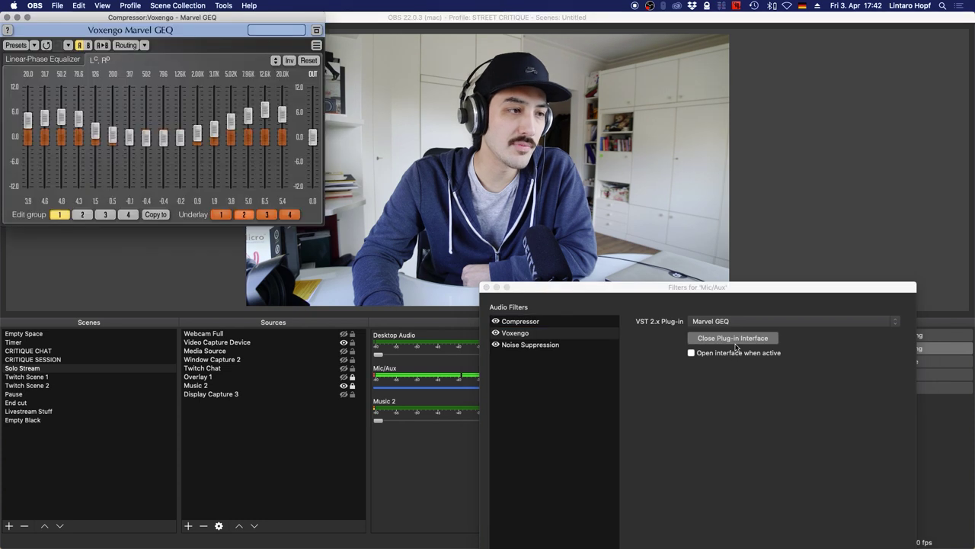
drag(212, 16, 486, 229)
Try the Lo-Fi and Ultra Bass Boost equalizer presets from the Session Bank, and return to Brighter and Bassy.
click(305, 257)
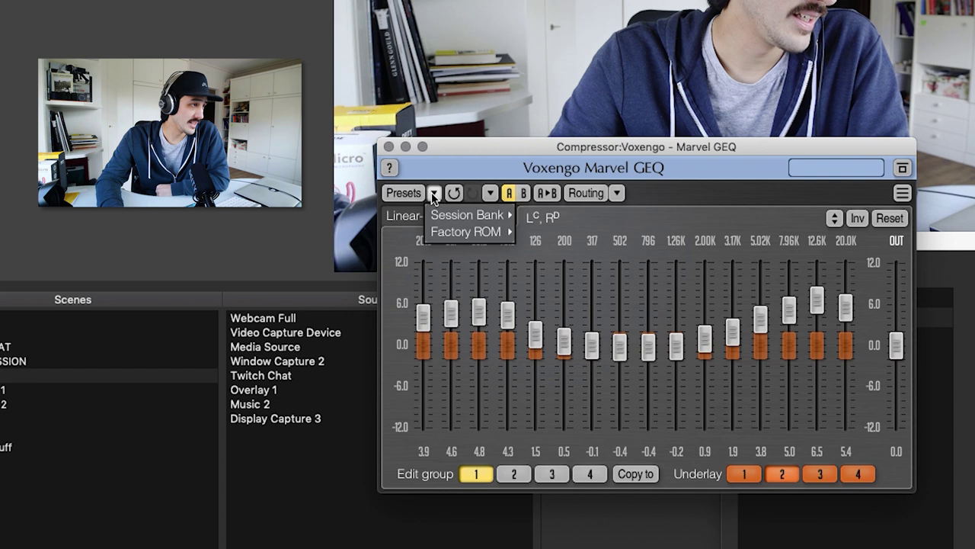
mouse_move(487, 215)
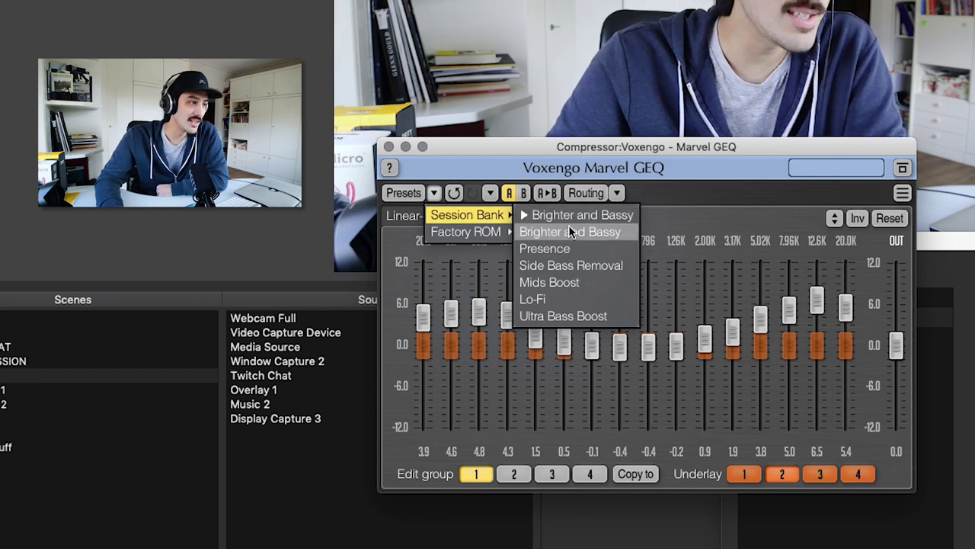
click(567, 299)
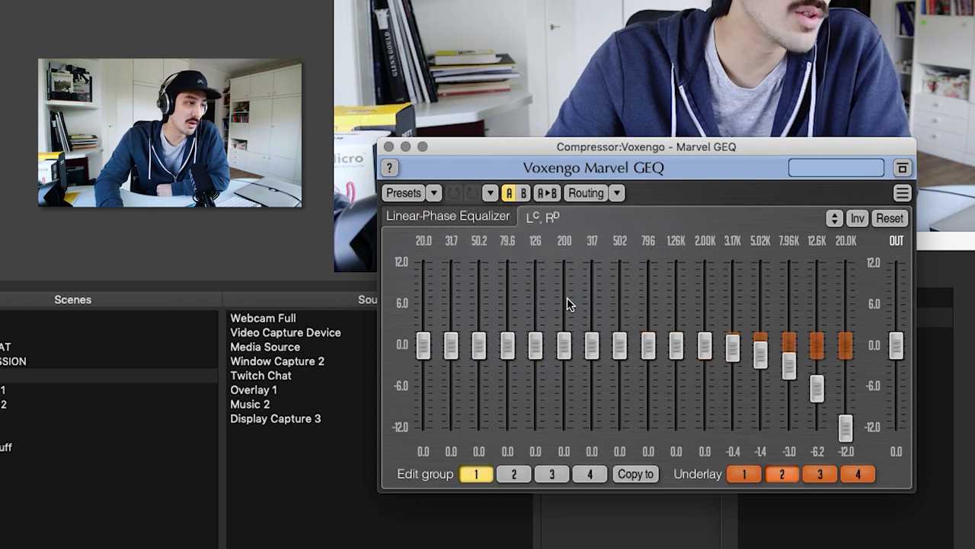
click(434, 193)
mouse_move(495, 215)
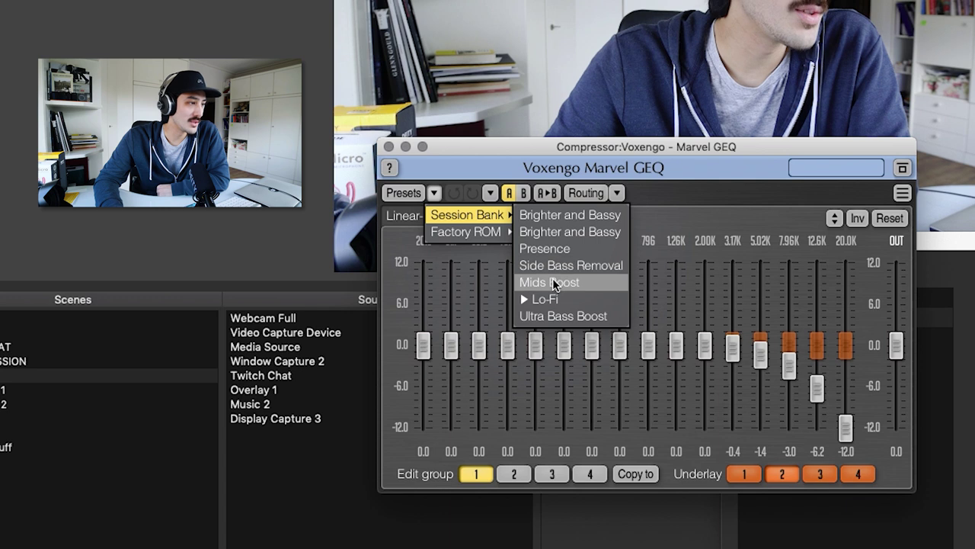
click(565, 317)
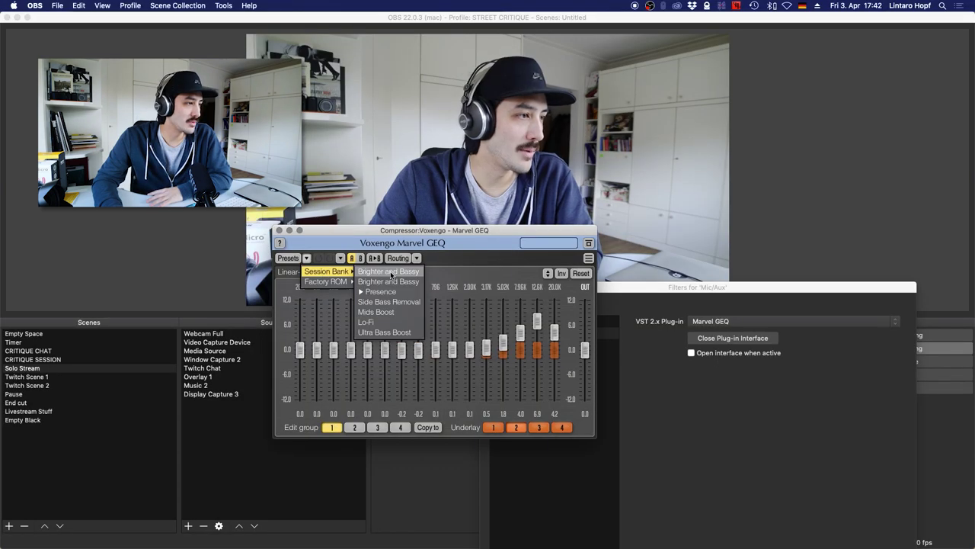
click(391, 274)
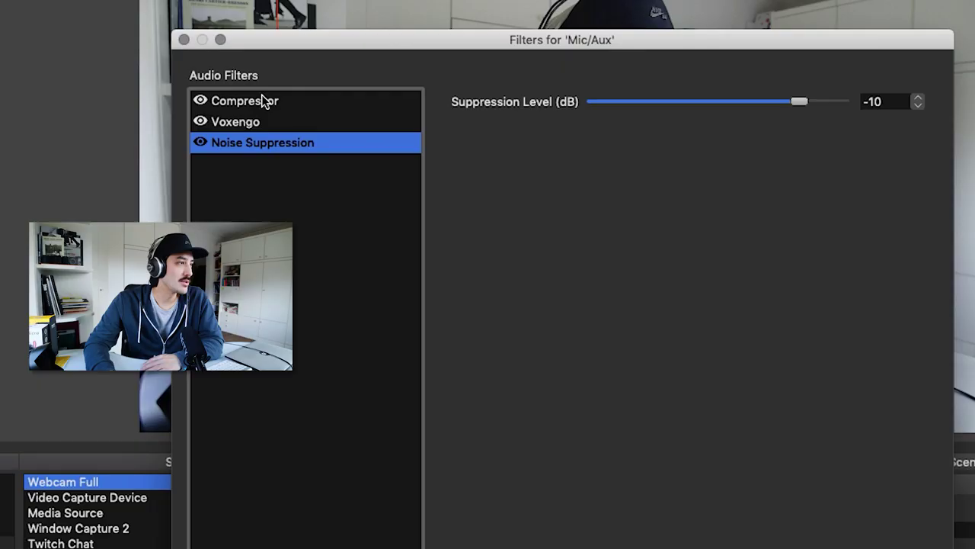
Examine the Compressor and Noise Suppression filter settings of Mic/Aux.
click(261, 98)
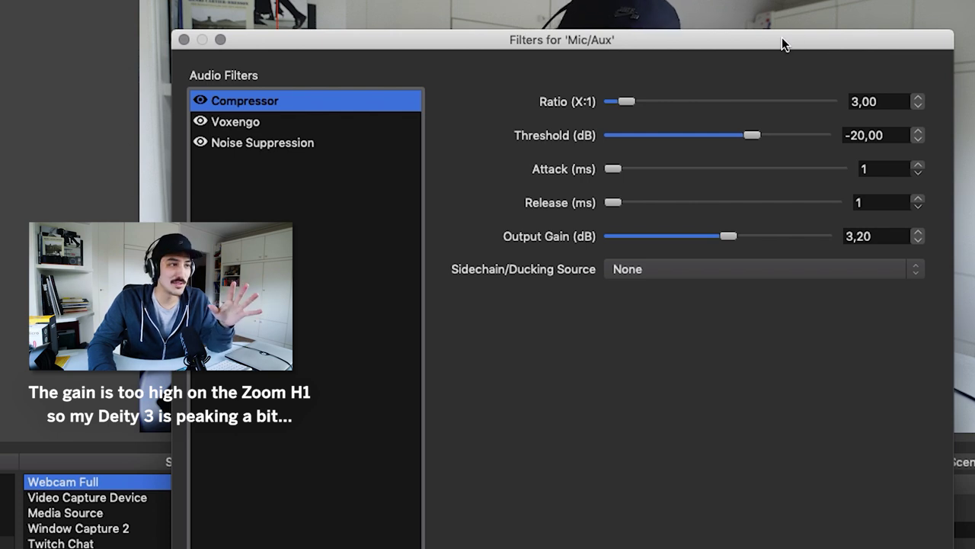
drag(782, 39, 800, 295)
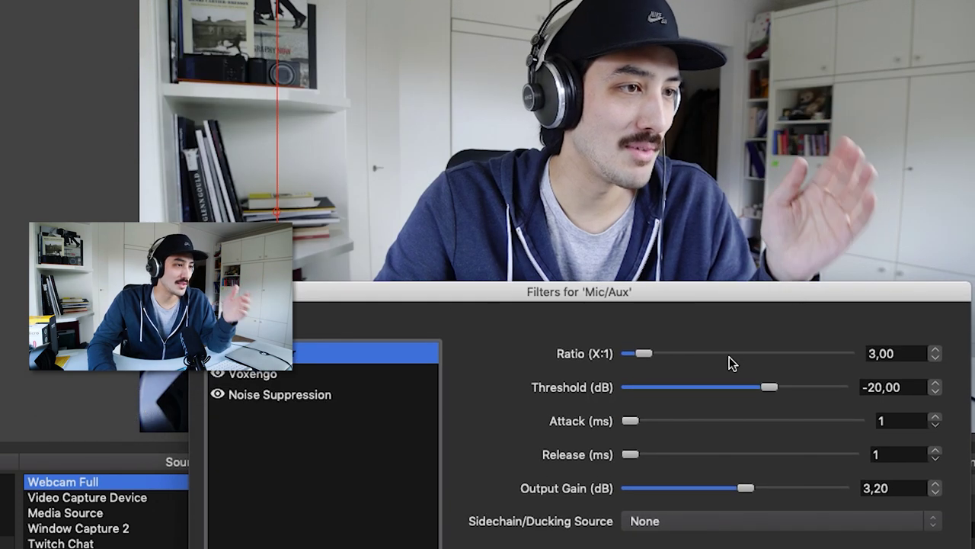
click(282, 394)
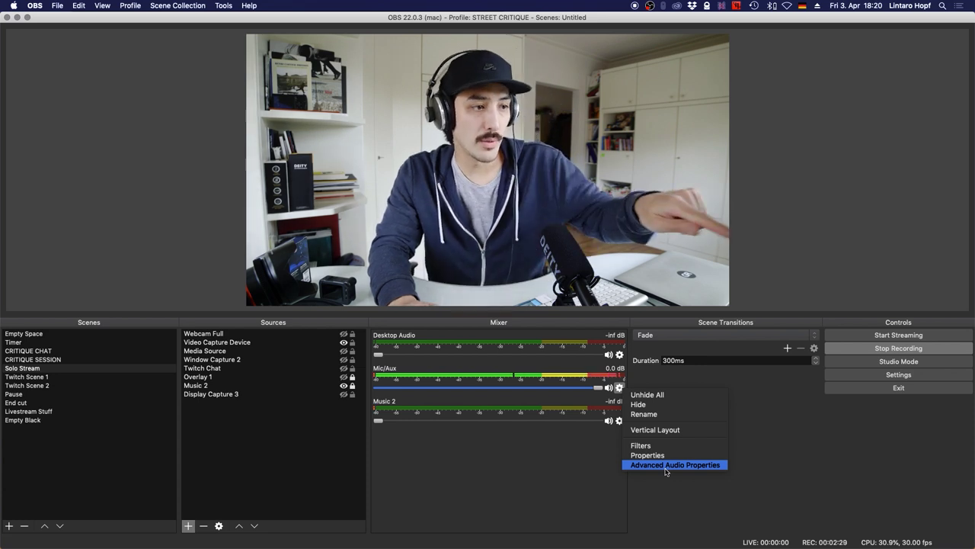
Open the advanced audio properties at the Mic/Aux sync offset.
click(665, 468)
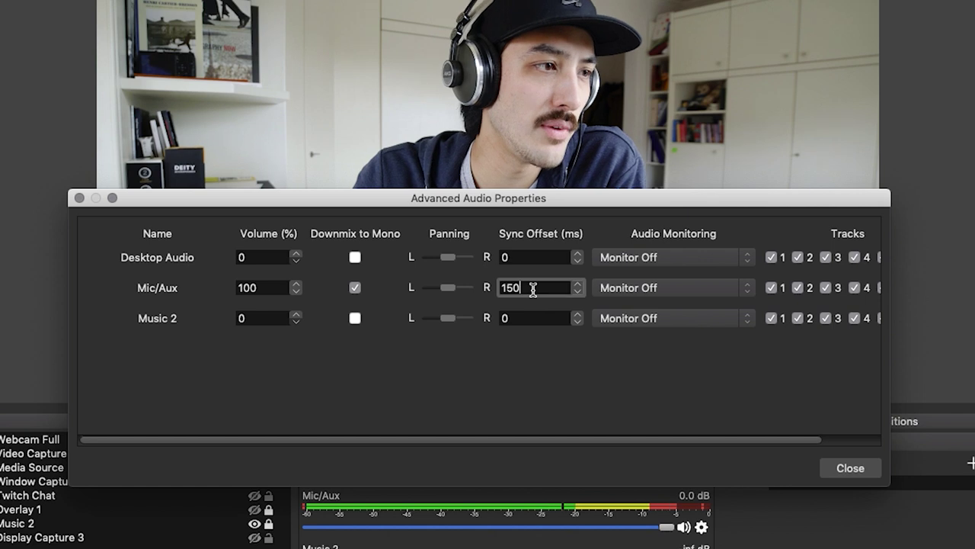
drag(534, 289, 492, 291)
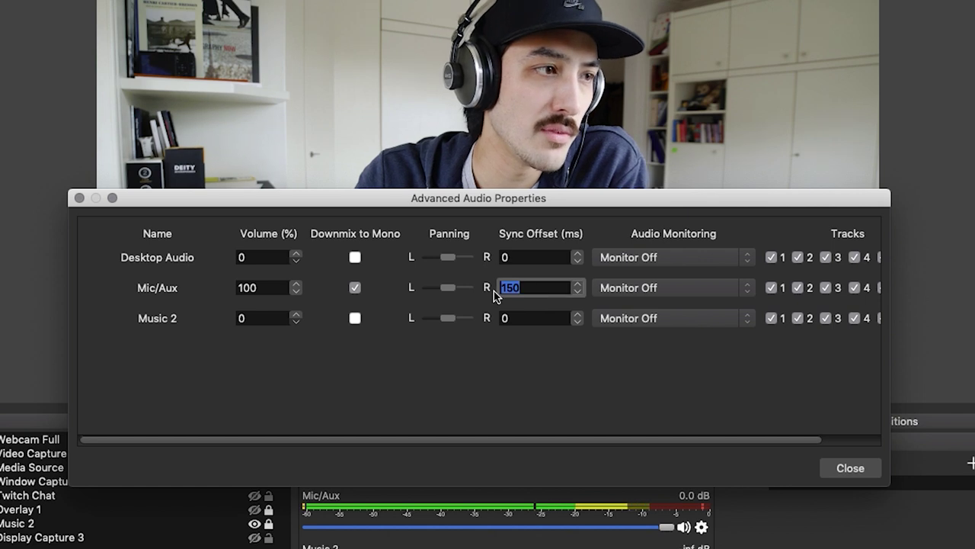
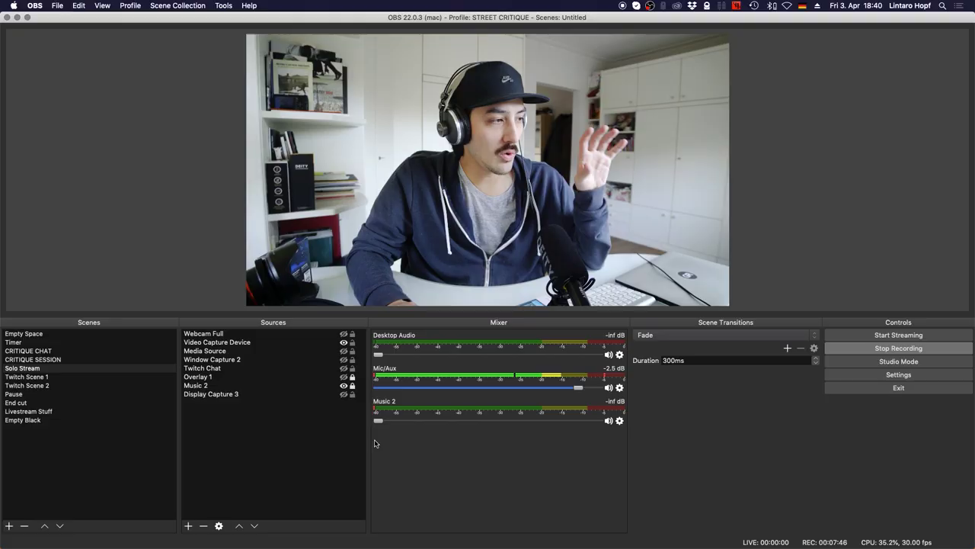
Add the first existing Skype guest's NDI Source to the Solo Stream scene.
click(187, 525)
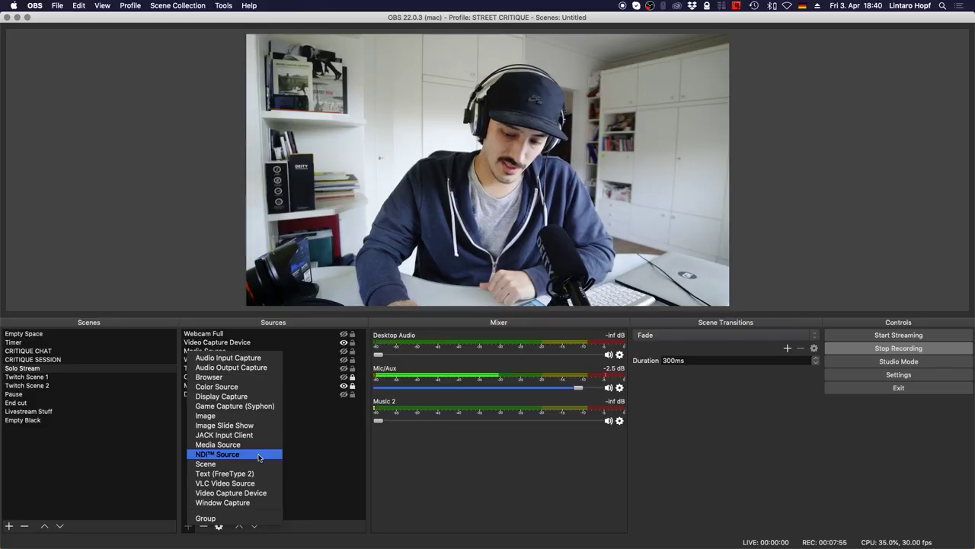
click(258, 457)
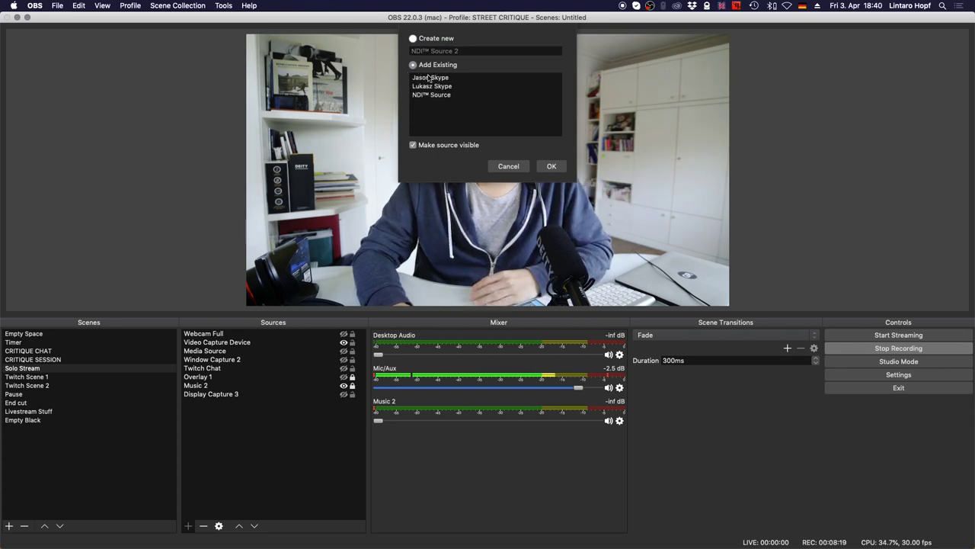
click(550, 167)
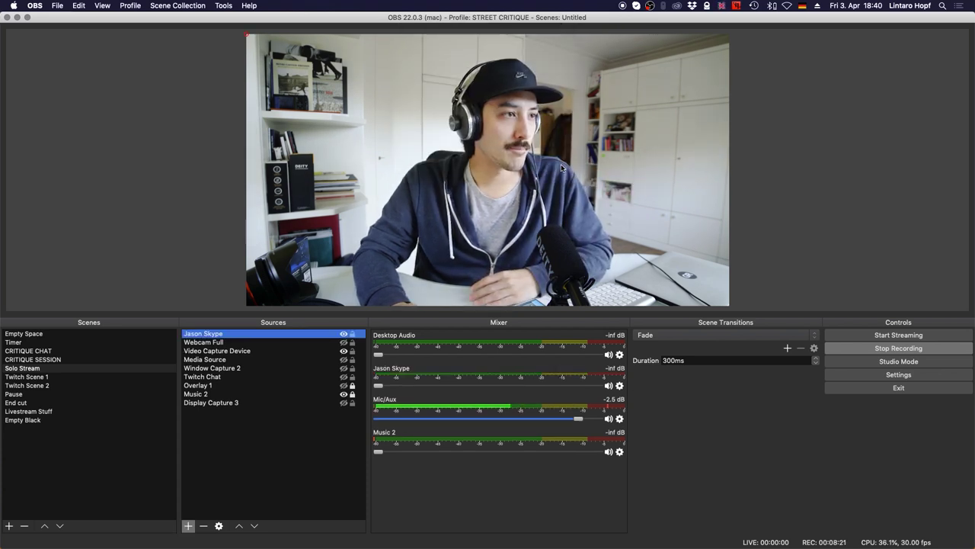
Check the added Skype source's properties and raise its mixer volume to 0.0 dB.
double_click(222, 336)
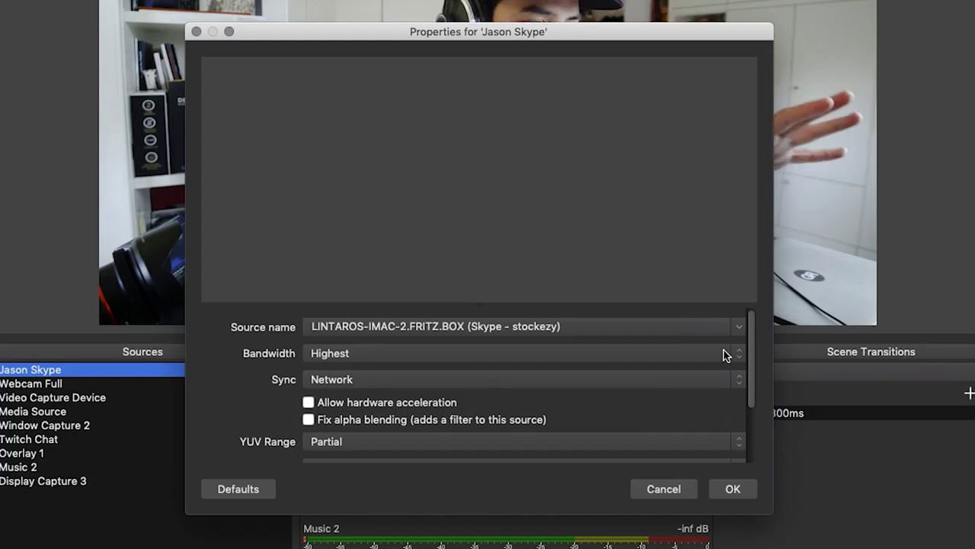
click(733, 488)
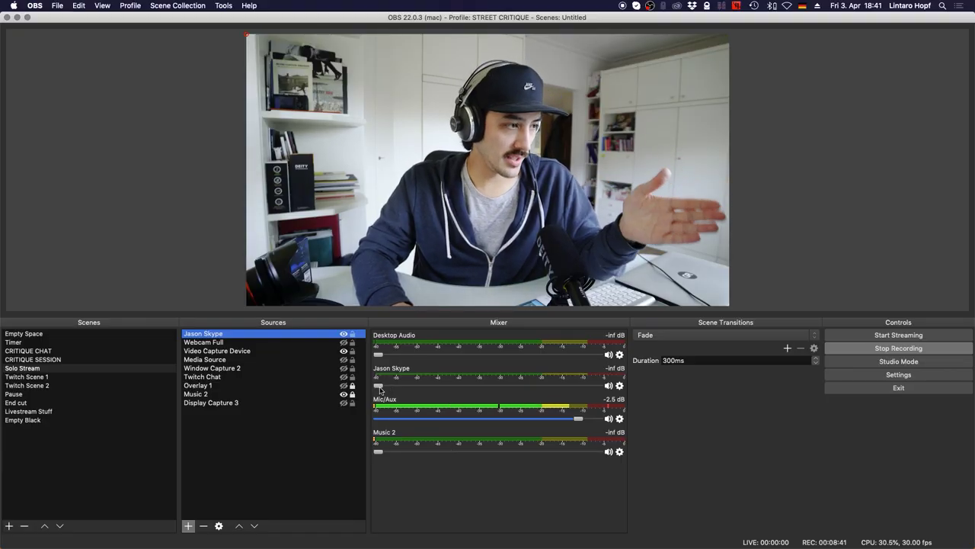
click(379, 386)
drag(380, 386, 383, 387)
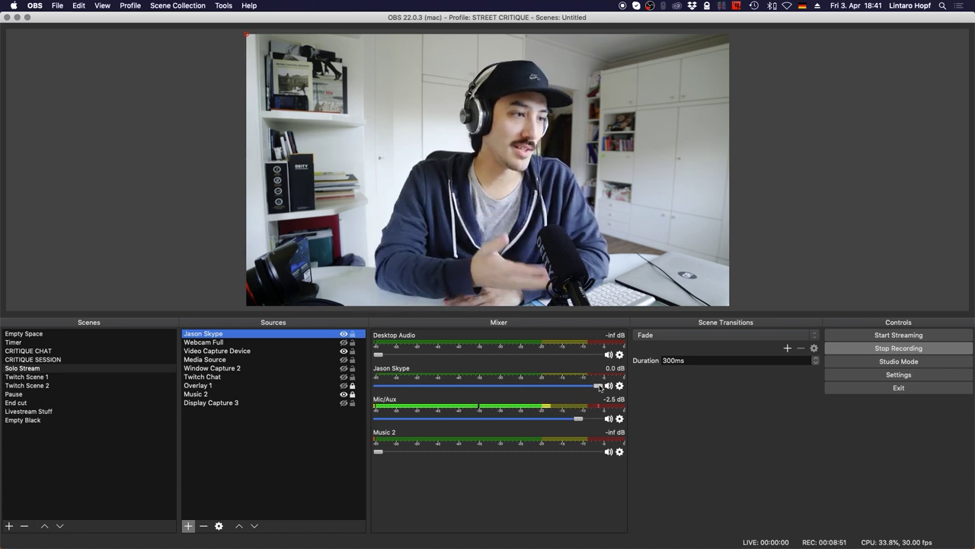
Try stretching and scaling down the Video Capture Device source in the preview, and fit it back to the full canvas.
click(339, 350)
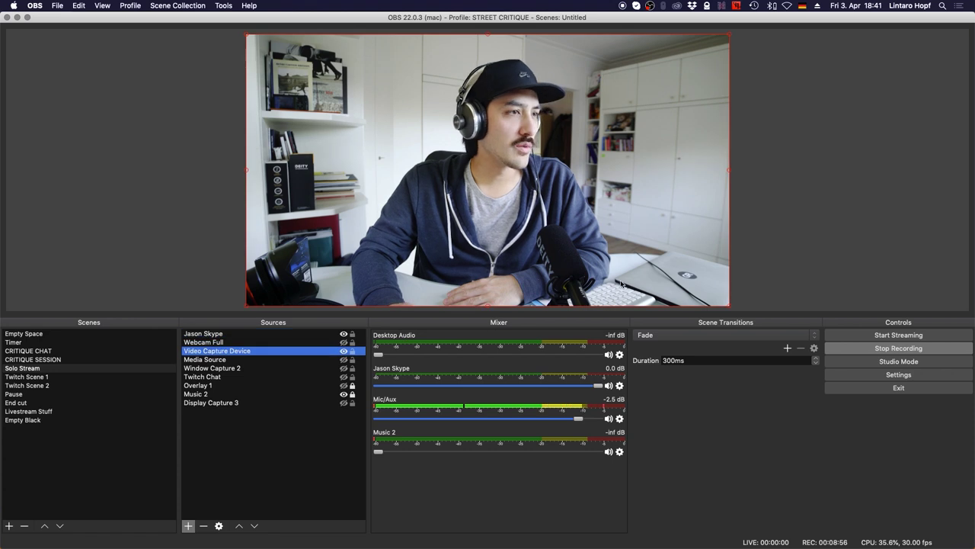
mouse_move(728, 173)
mouse_down()
mouse_move(449, 187)
mouse_move(736, 187)
mouse_up()
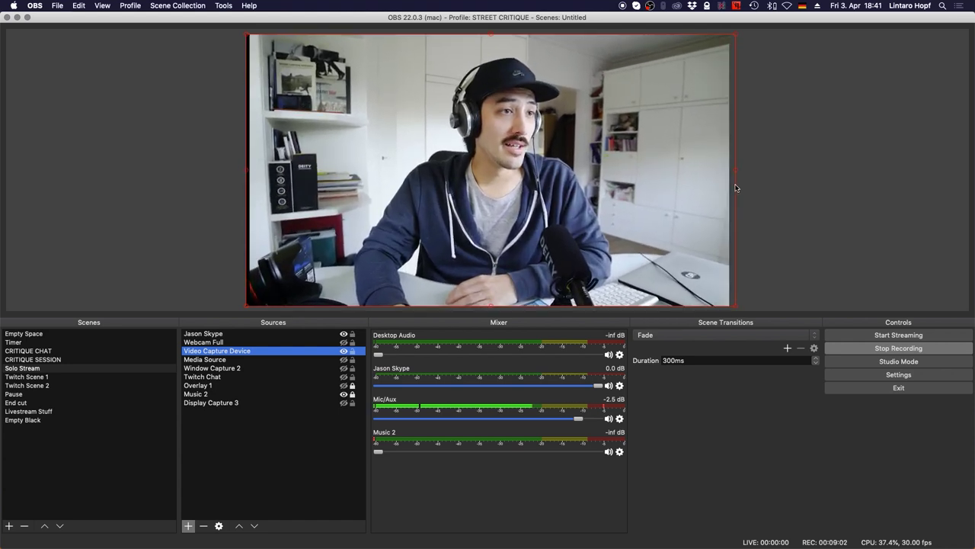
drag(246, 308, 278, 271)
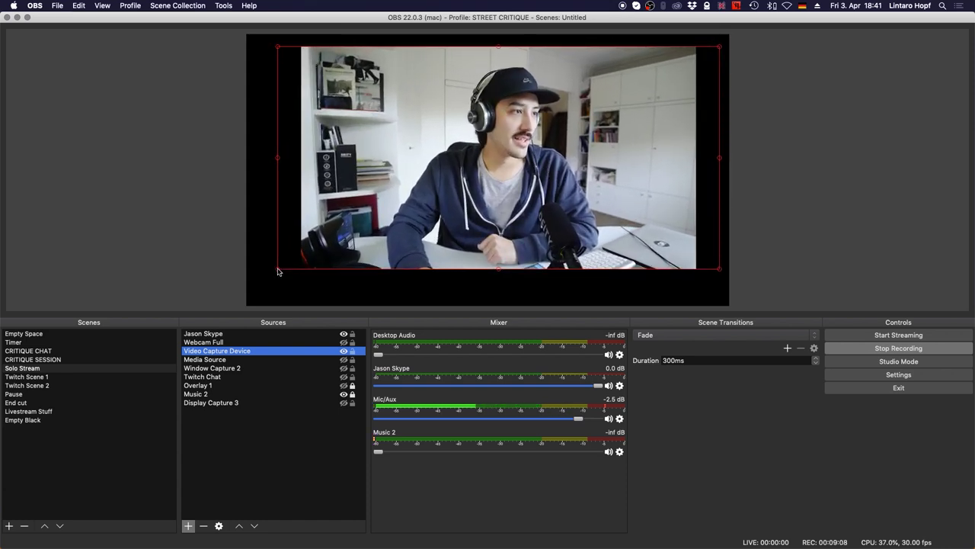
key(super+f)
click(814, 180)
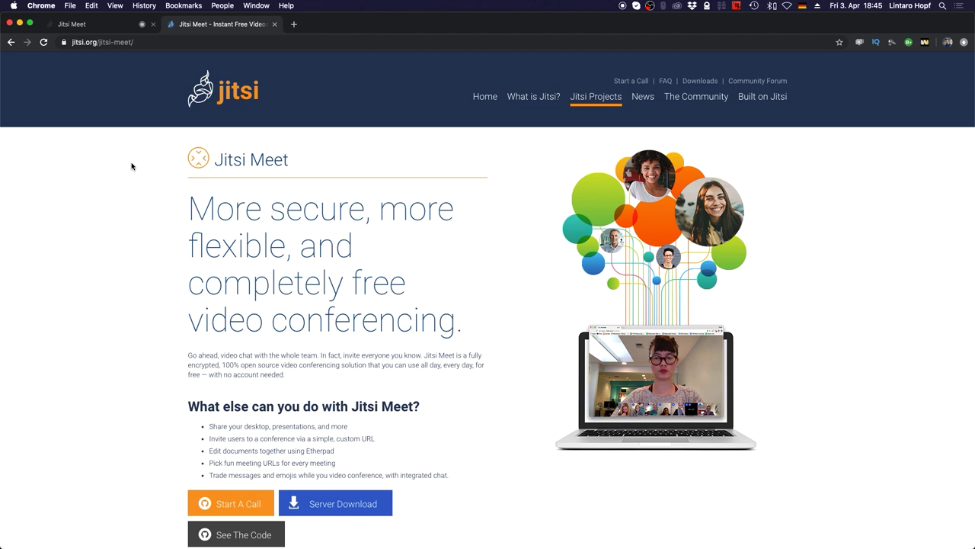
Bring up the Jitsi Meet call in Chrome, and in OBS add a new Window Capture source showing the [Google Chrome] Jitsi Meet window.
click(86, 25)
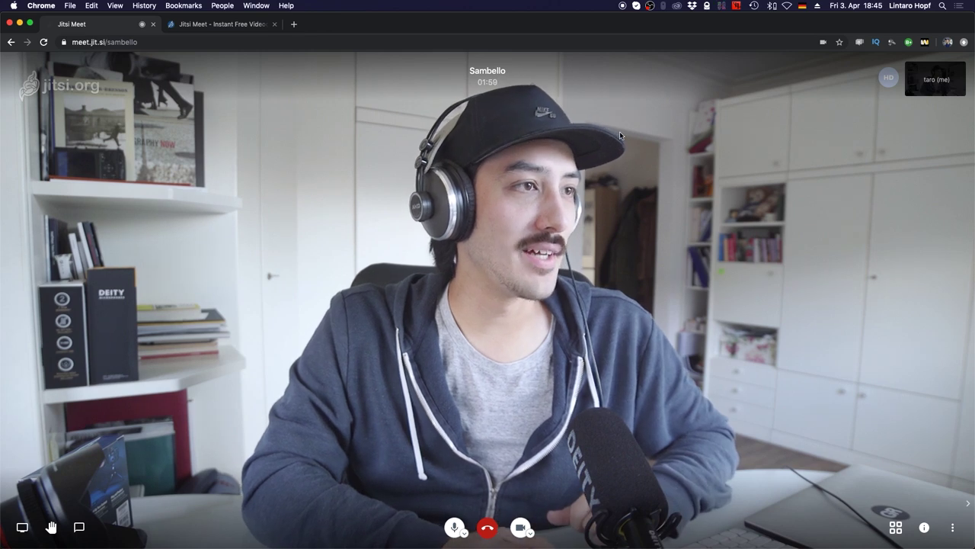
key(super+Tab)
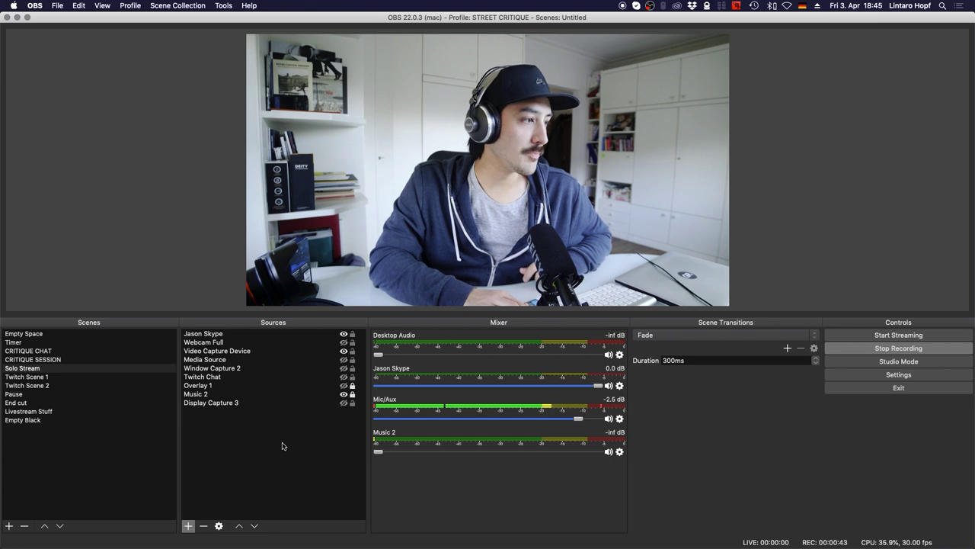
click(188, 526)
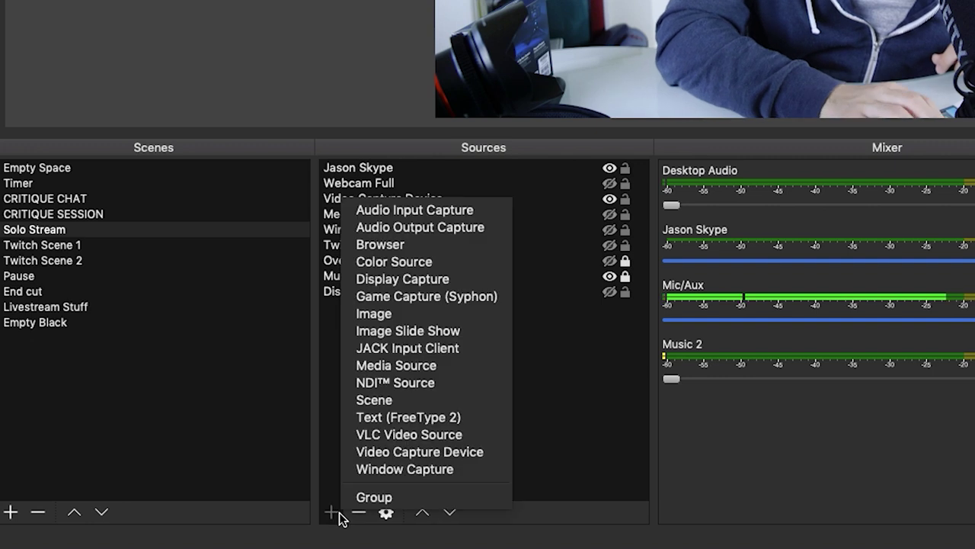
click(448, 467)
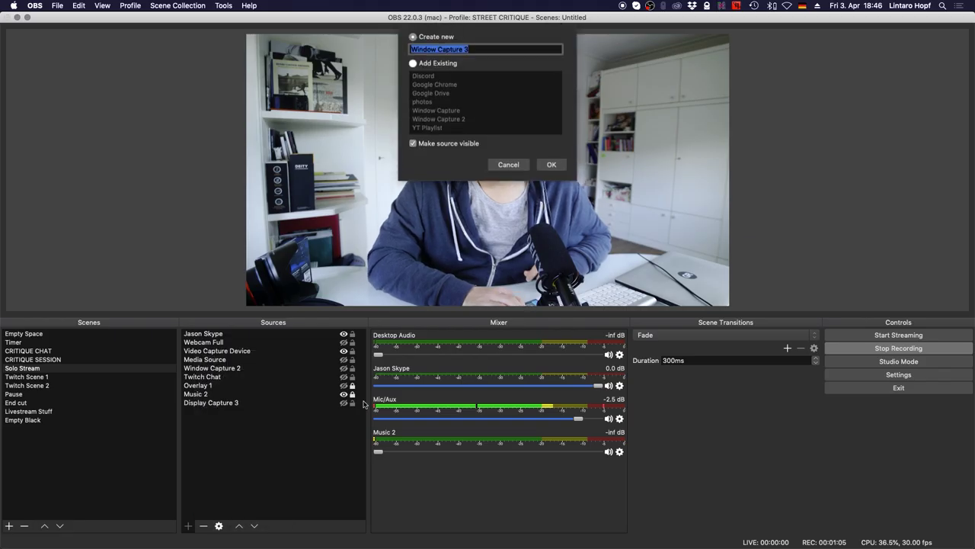
click(551, 166)
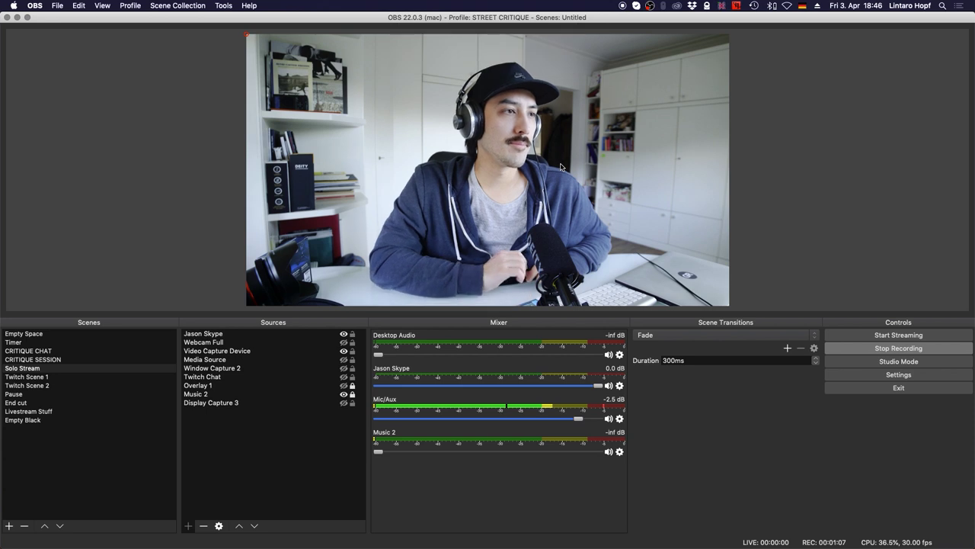
drag(514, 127, 803, 171)
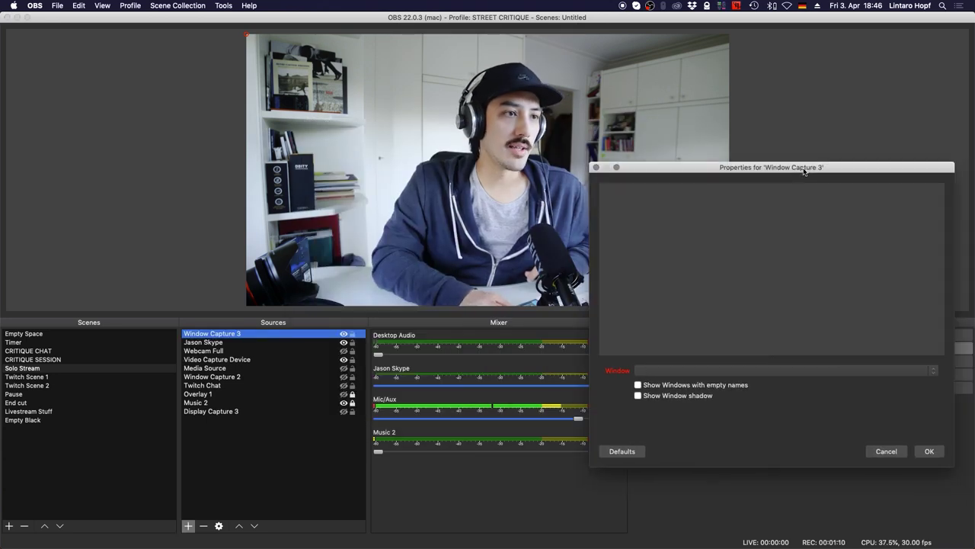
click(765, 371)
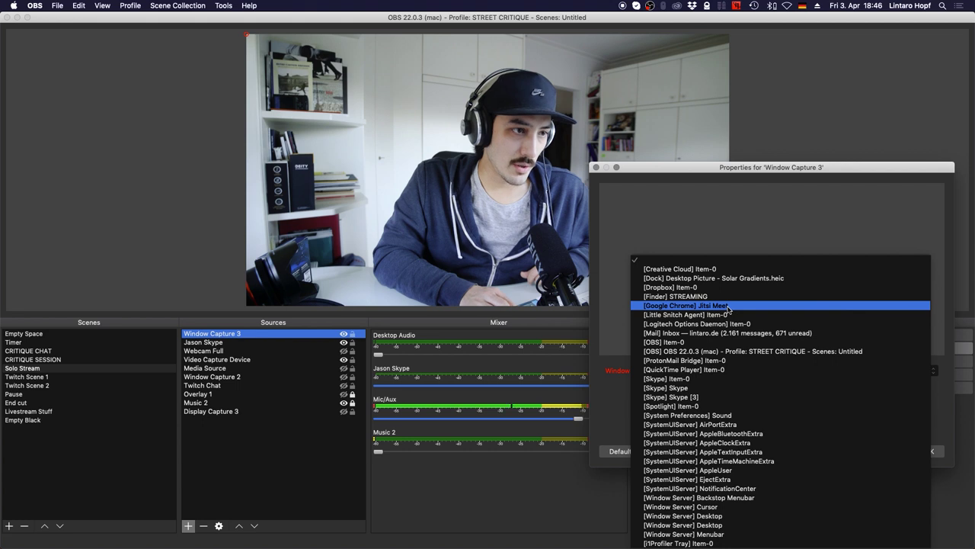
click(763, 306)
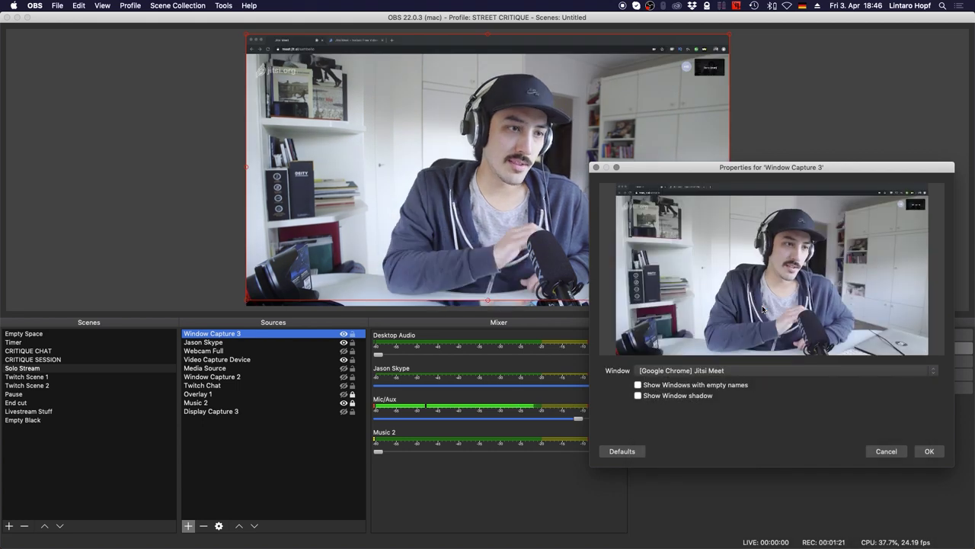
click(931, 451)
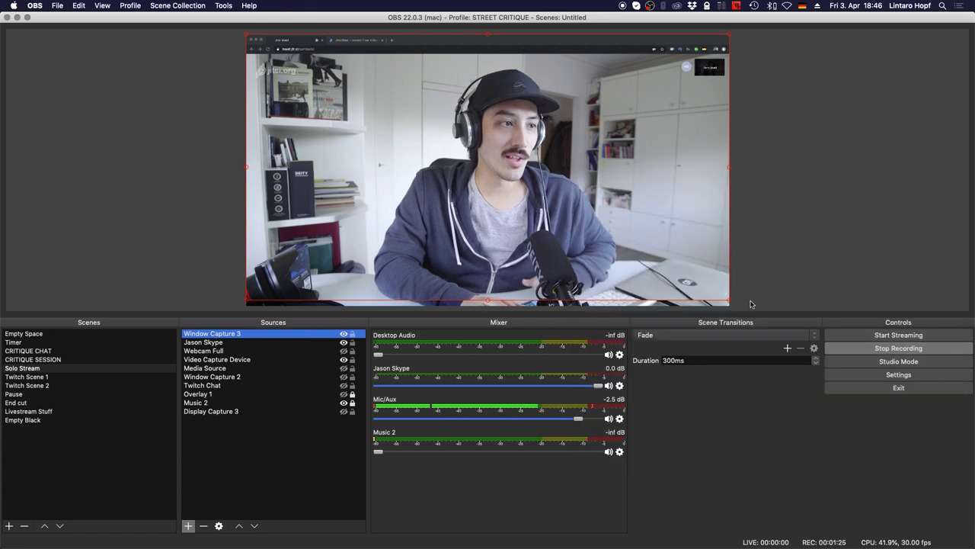
Shrink the Jitsi window capture to under half the canvas width over the webcam's lower-left area and raise Desktop Audio to -0.3 dB.
drag(730, 303, 457, 148)
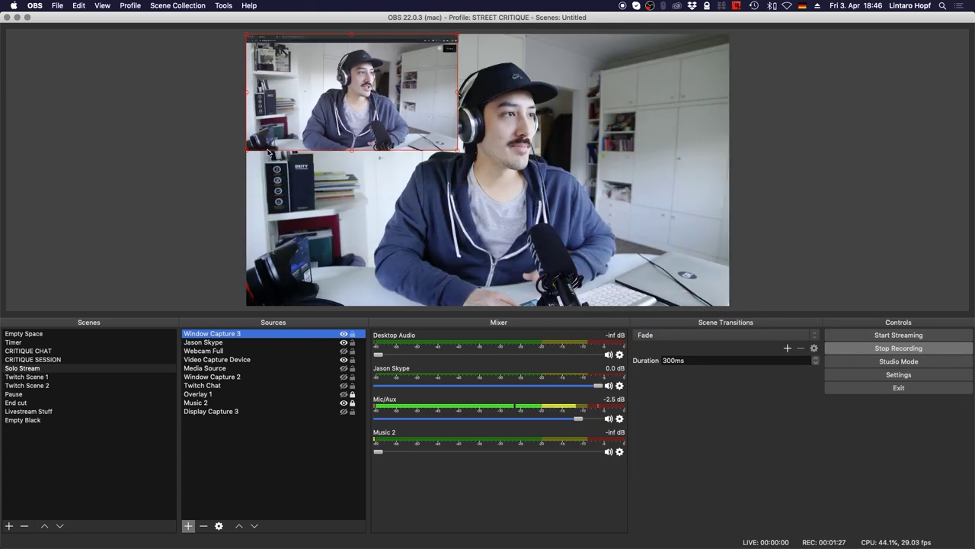
drag(265, 99, 354, 229)
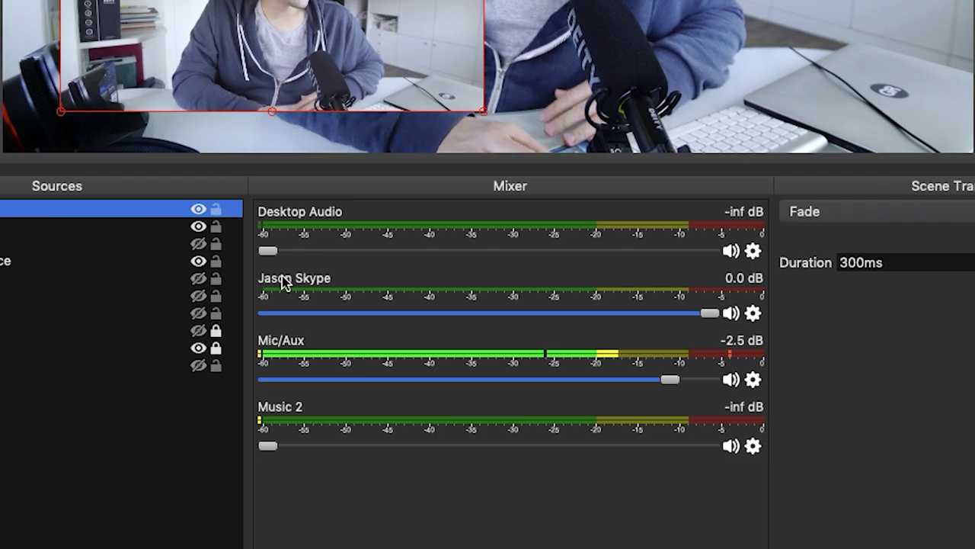
drag(268, 251, 699, 254)
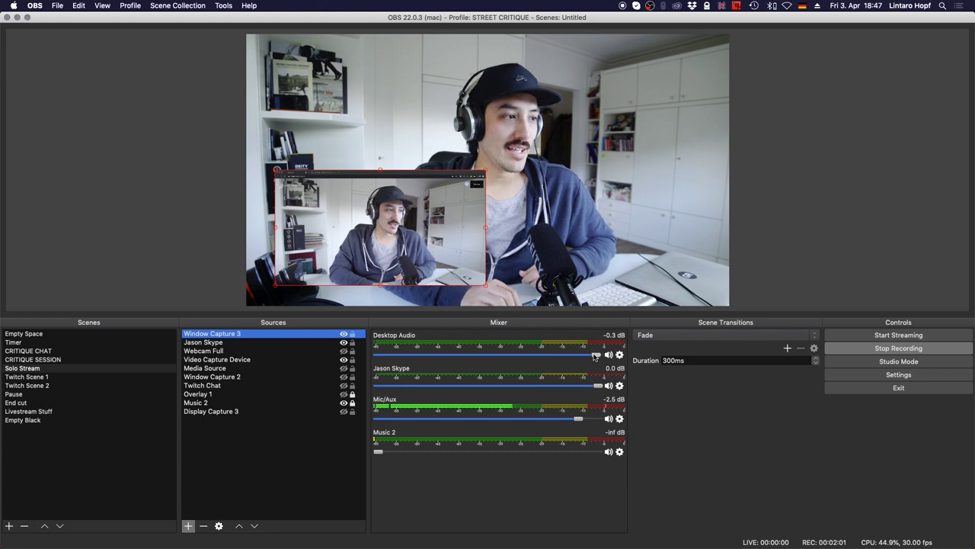
Switch to System Preferences and leave Software Update for the overview of all preference panes.
click(12, 5)
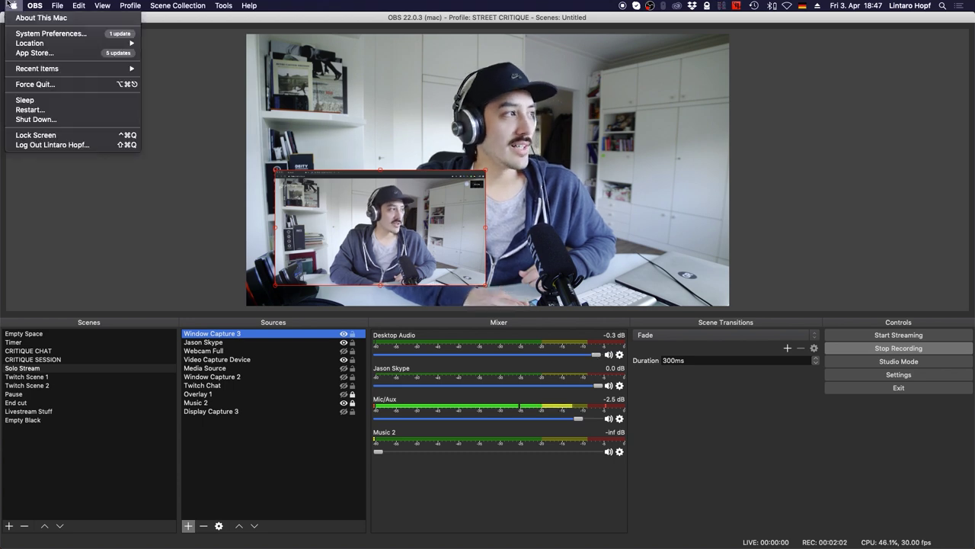
click(51, 33)
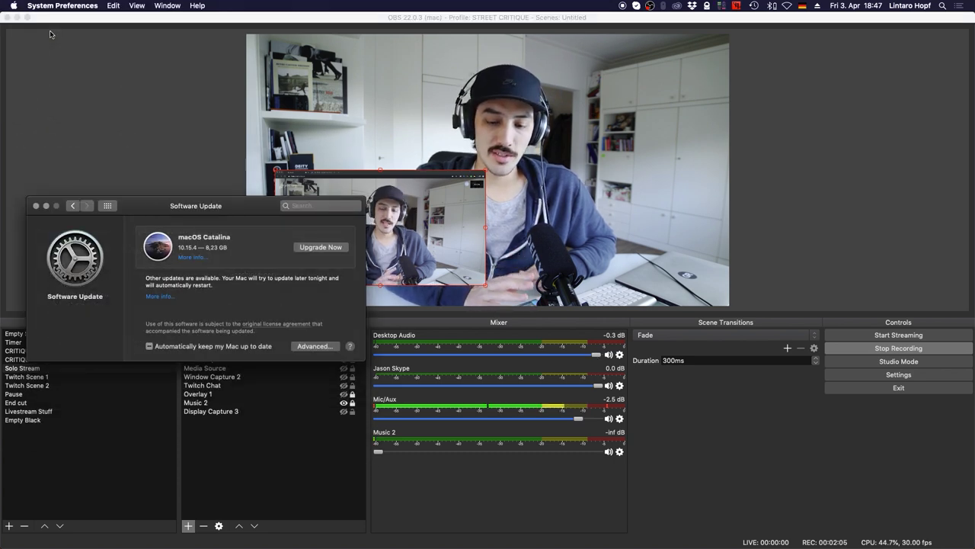
click(107, 206)
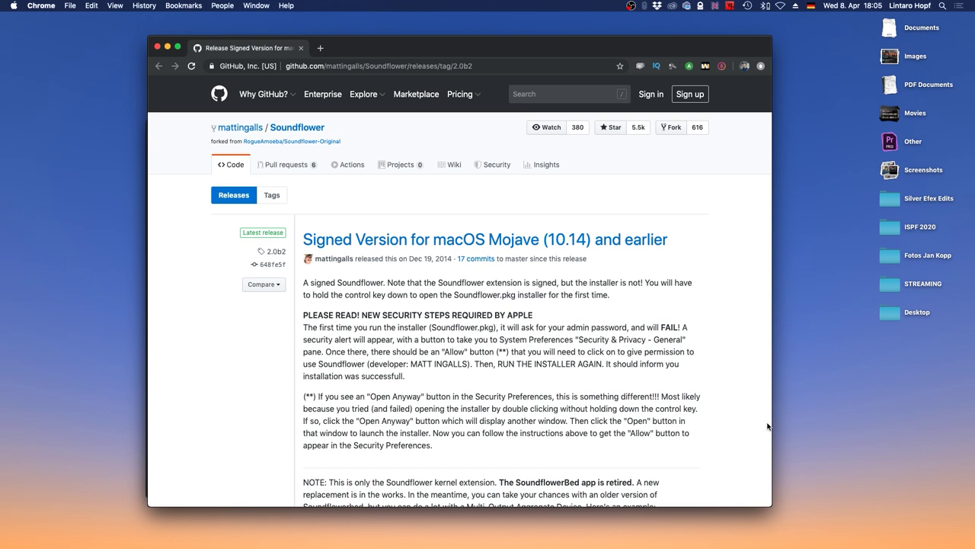
Look through the Soundflower 2.0b2 release page down to its download assets, and open Audio MIDI Setup from the Utilities folder.
scroll(767, 426, down, 15)
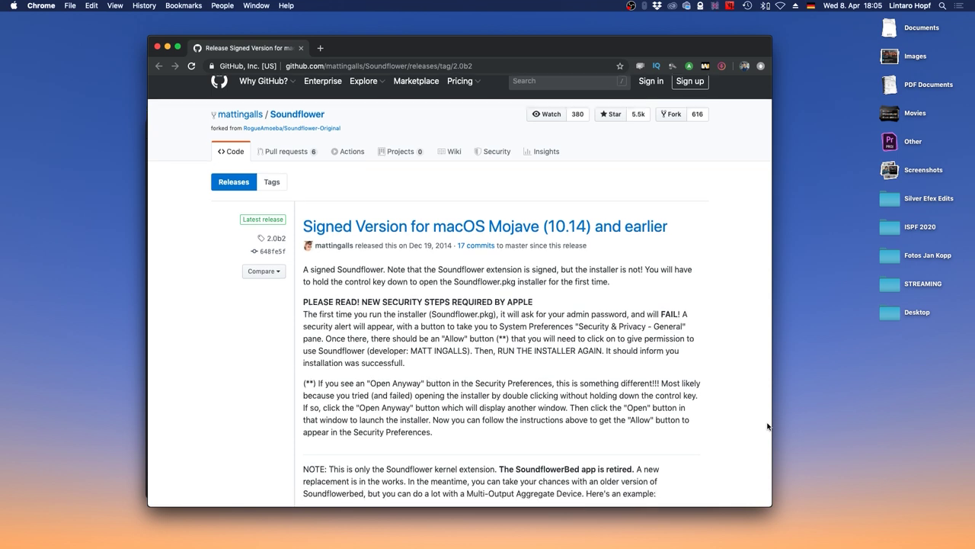
click(104, 107)
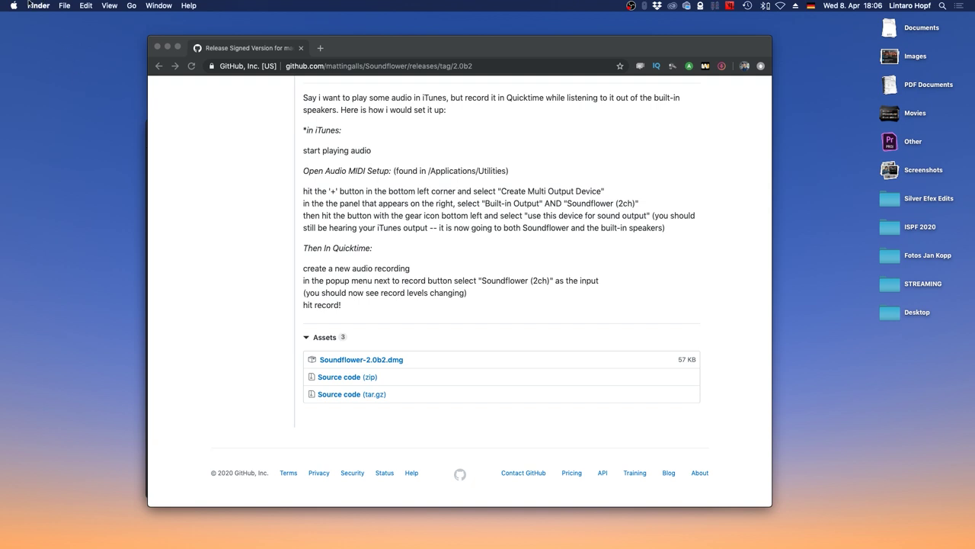
click(131, 6)
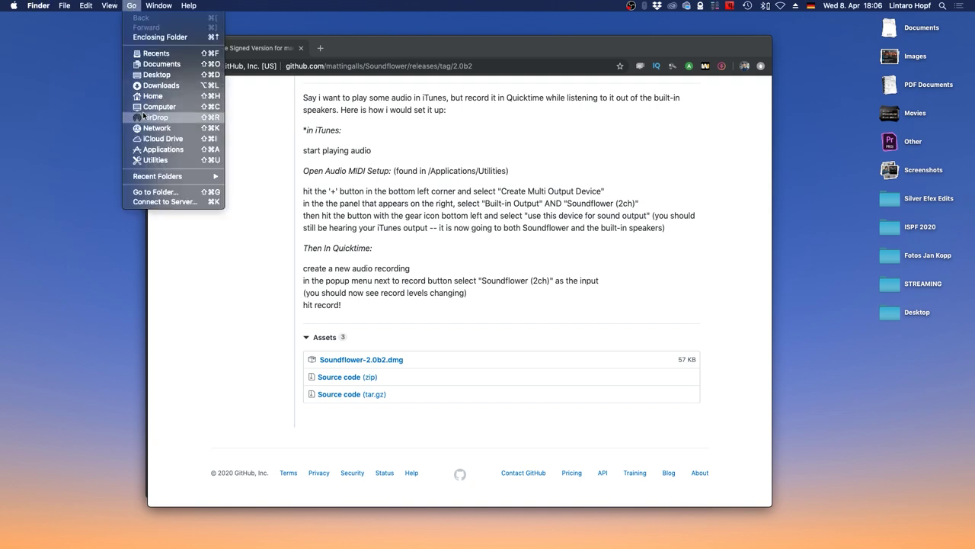
click(183, 161)
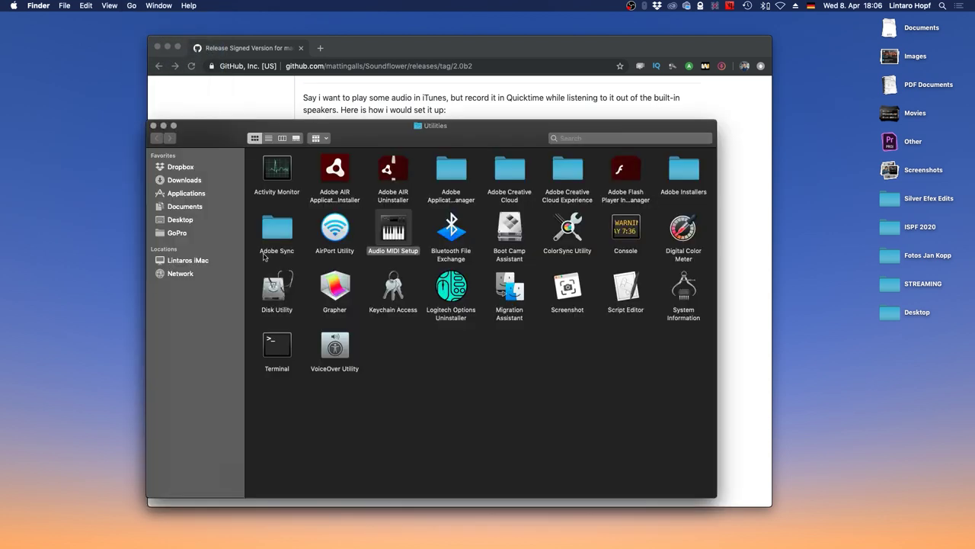
double_click(393, 230)
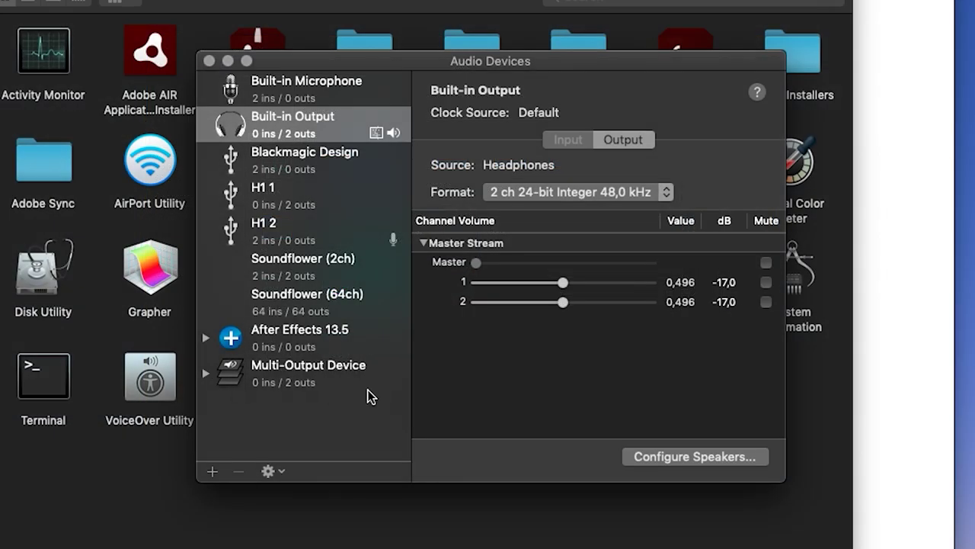
Create an aggregate audio device named "Multi Output 2" and include Built-in Output in it.
click(213, 471)
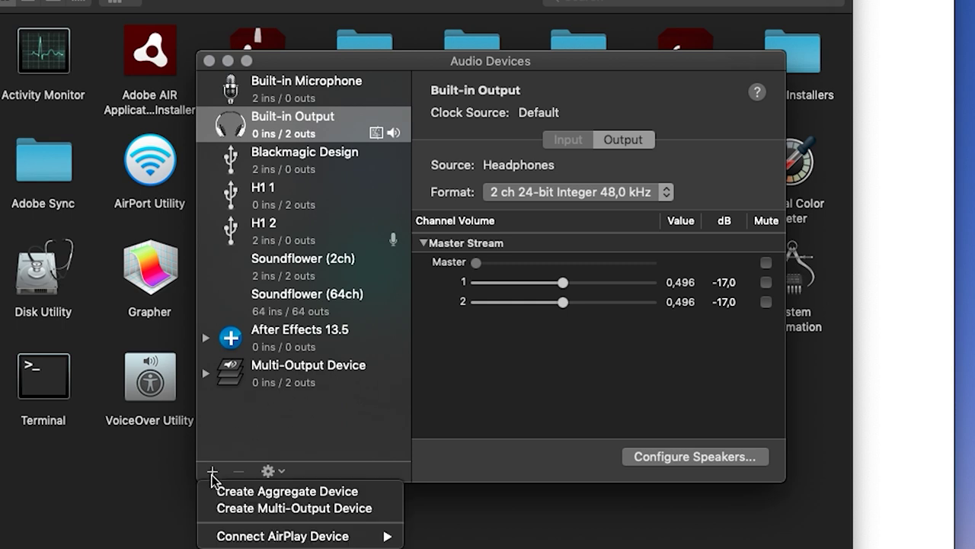
click(312, 495)
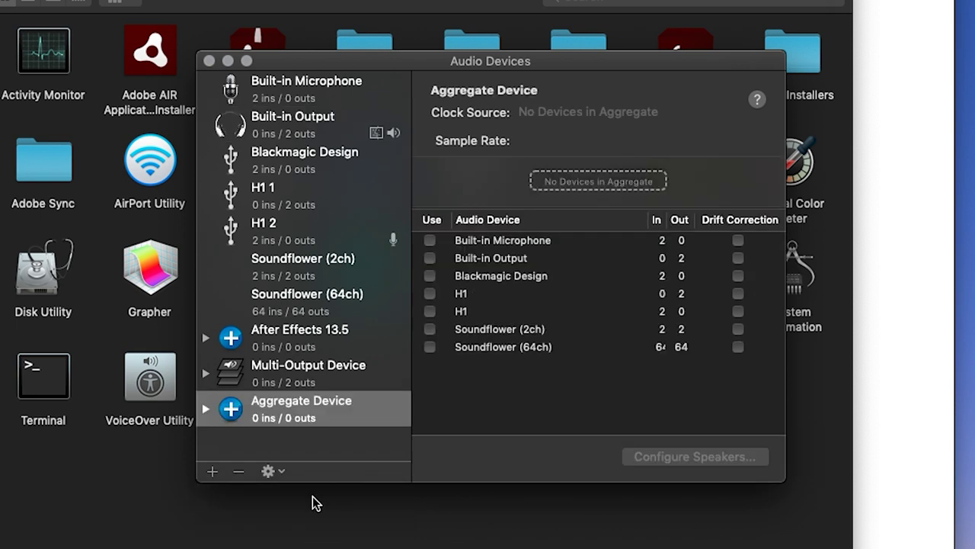
double_click(316, 403)
text(Multi Output 2)
key(Return)
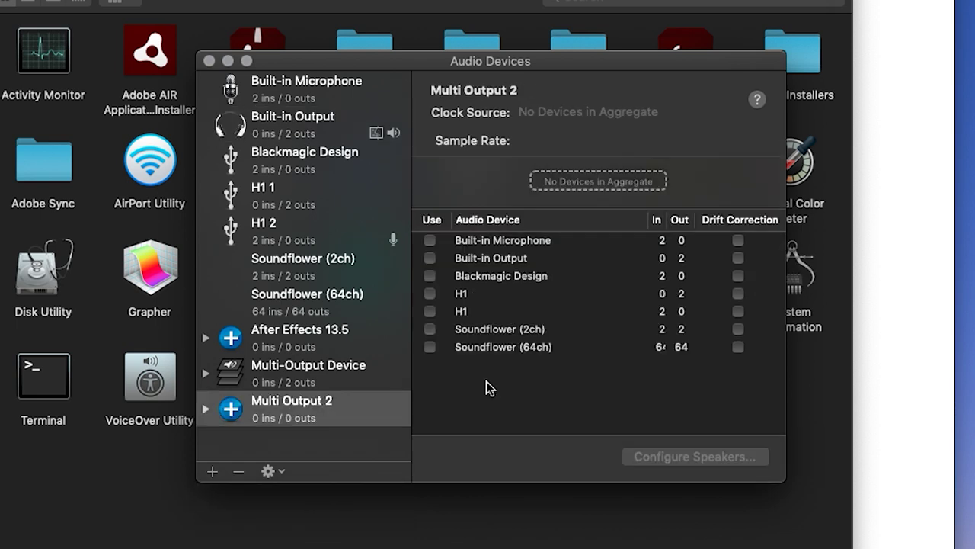
click(429, 258)
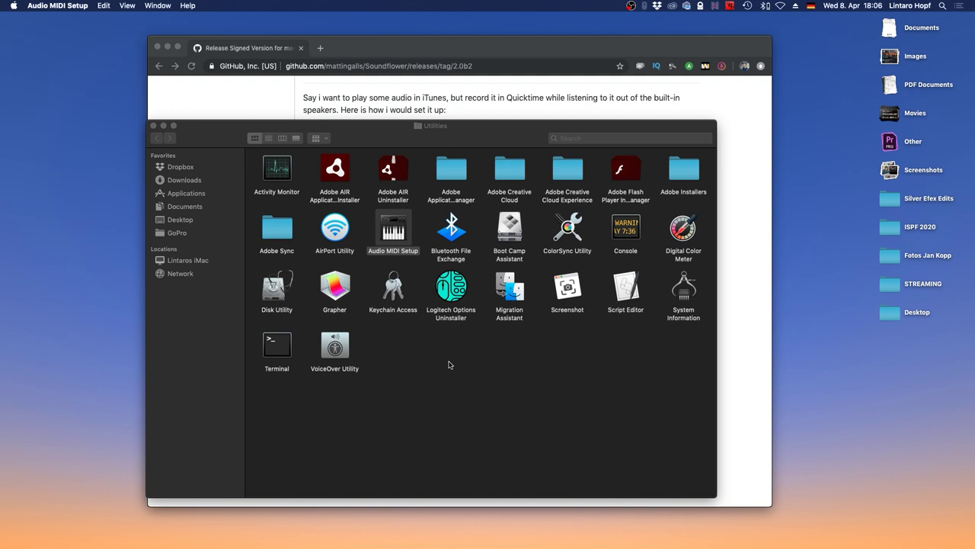
Set the Mac's sound output to Multi-Output Device in the Sound preferences.
click(4, 4)
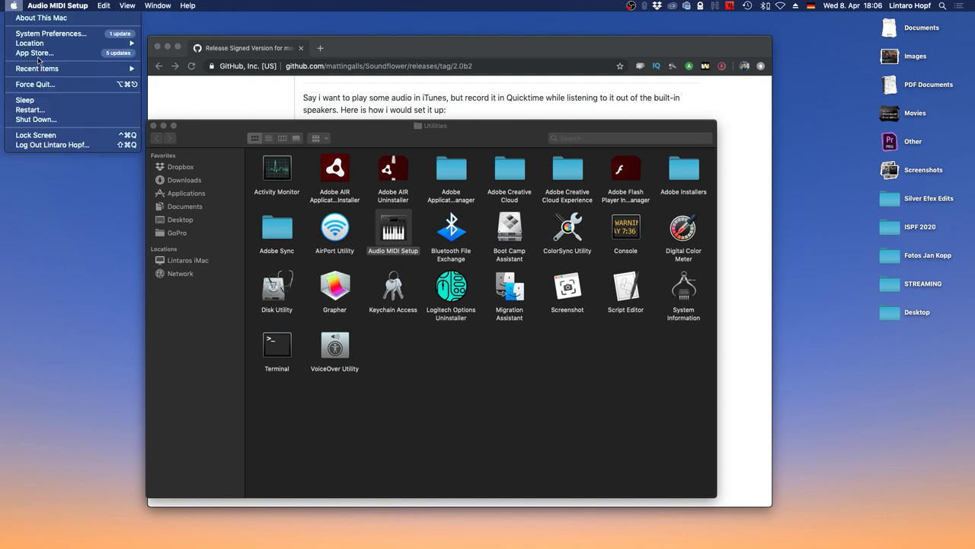
click(76, 38)
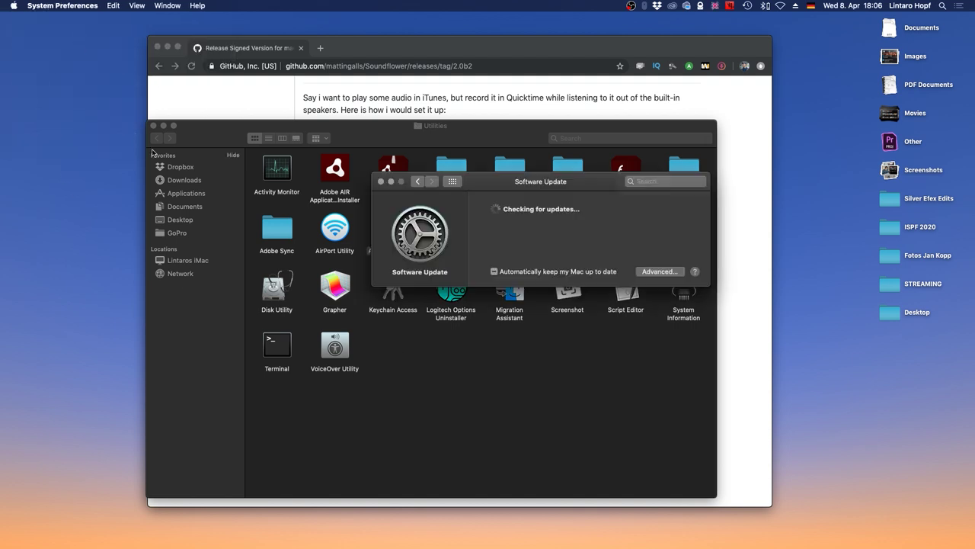
click(454, 181)
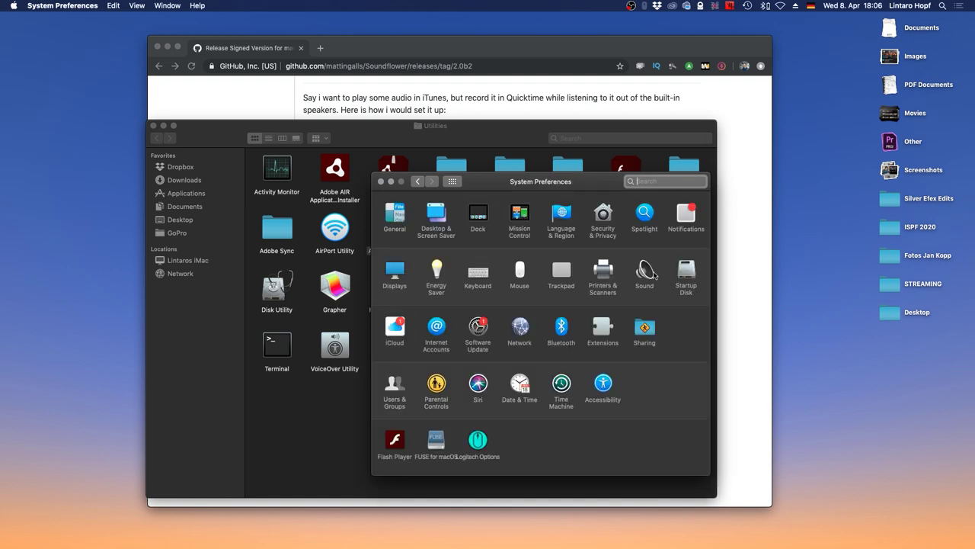
click(652, 272)
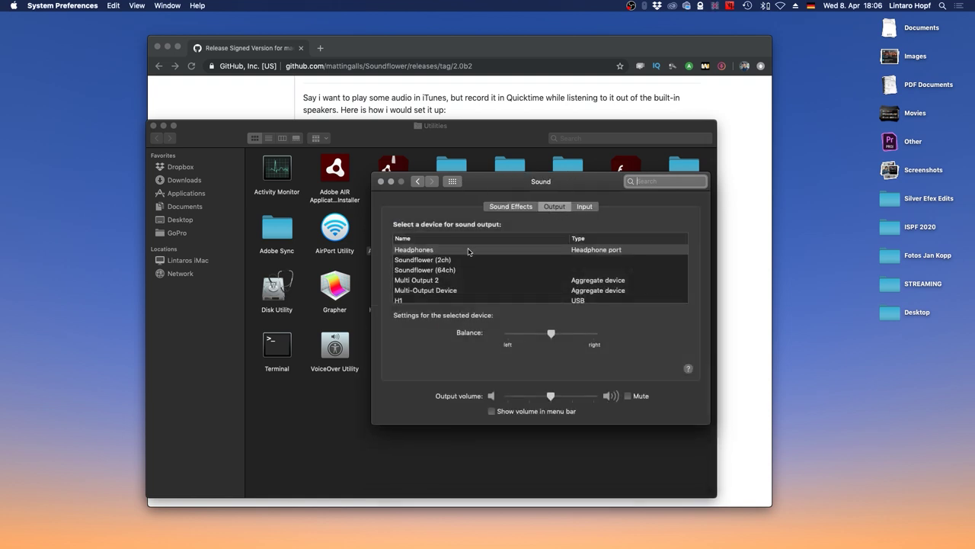
scroll(450, 290, down, 1)
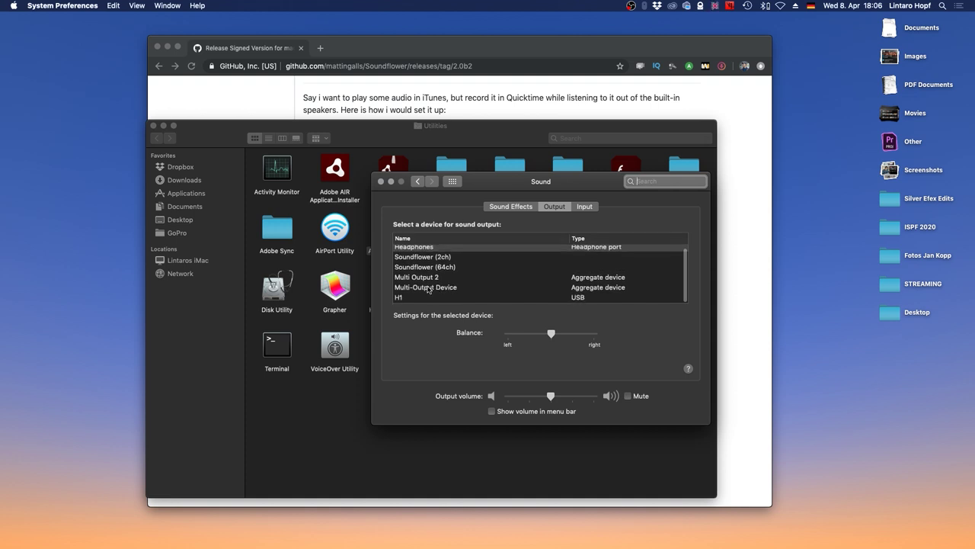
click(439, 288)
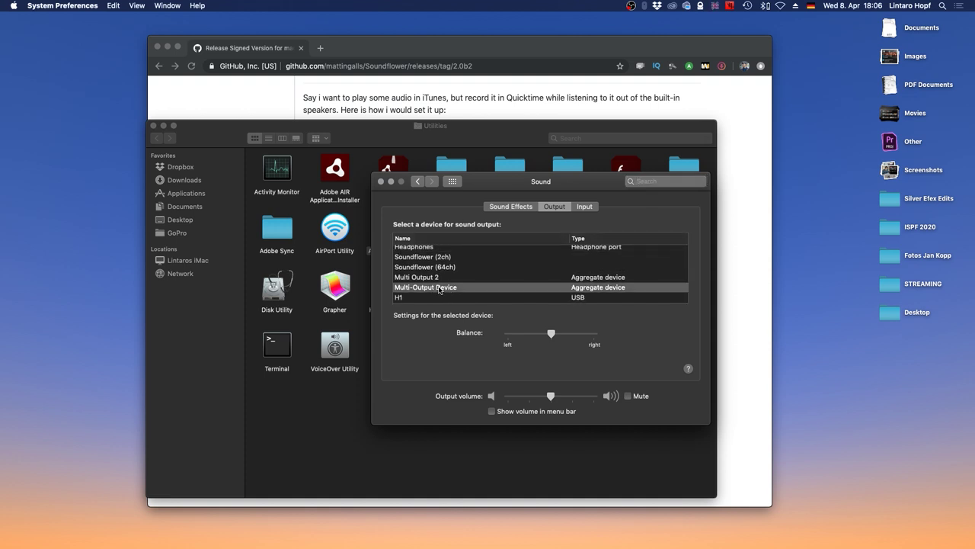